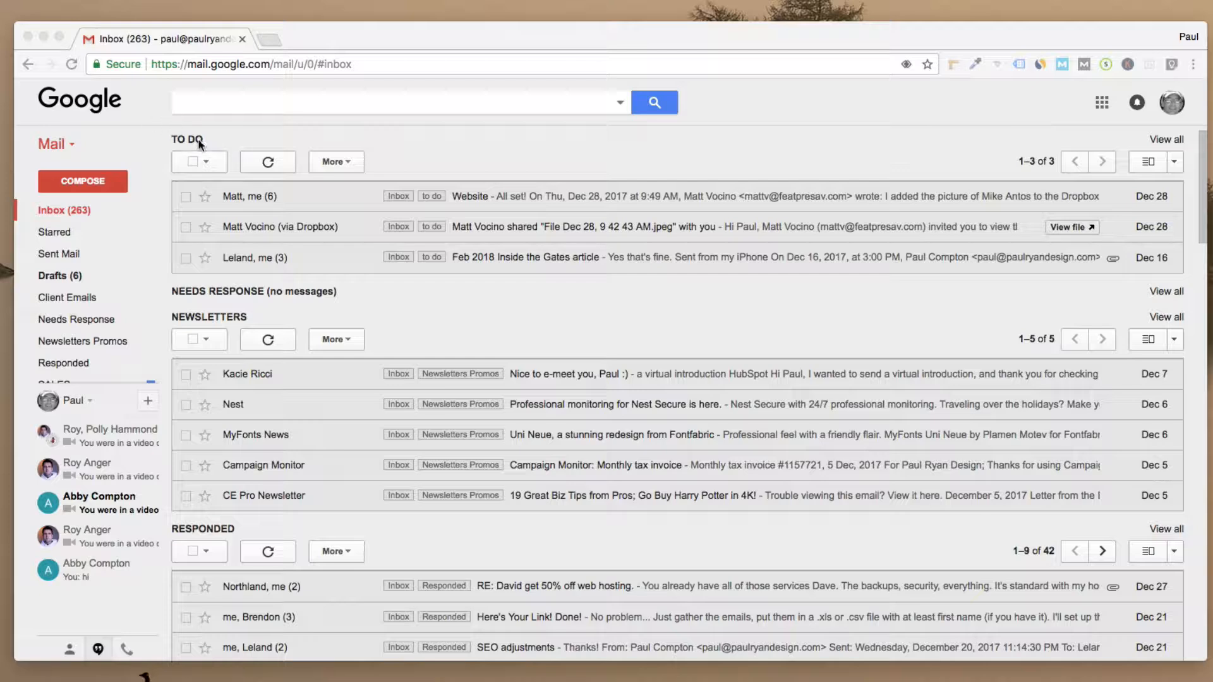
Step: Scroll up and down through the inbox to review its contents
scroll(262, 363, "down", 1)
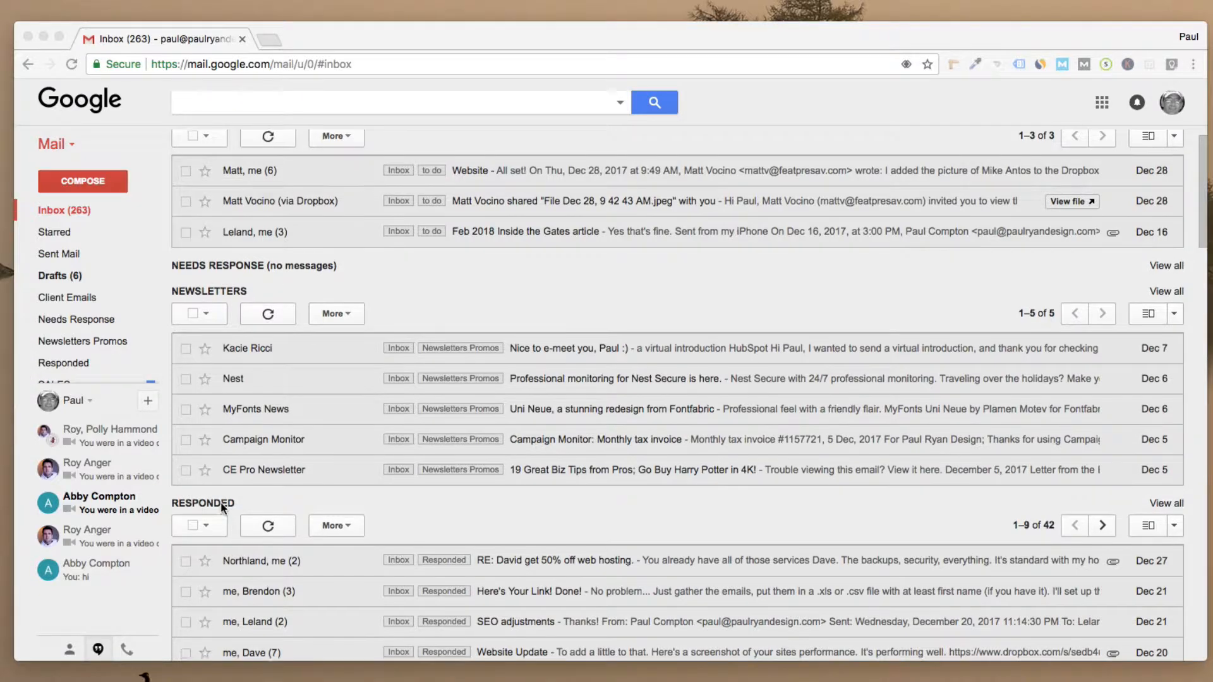
scroll(221, 502, "down", 5)
scroll(221, 501, "down", 10)
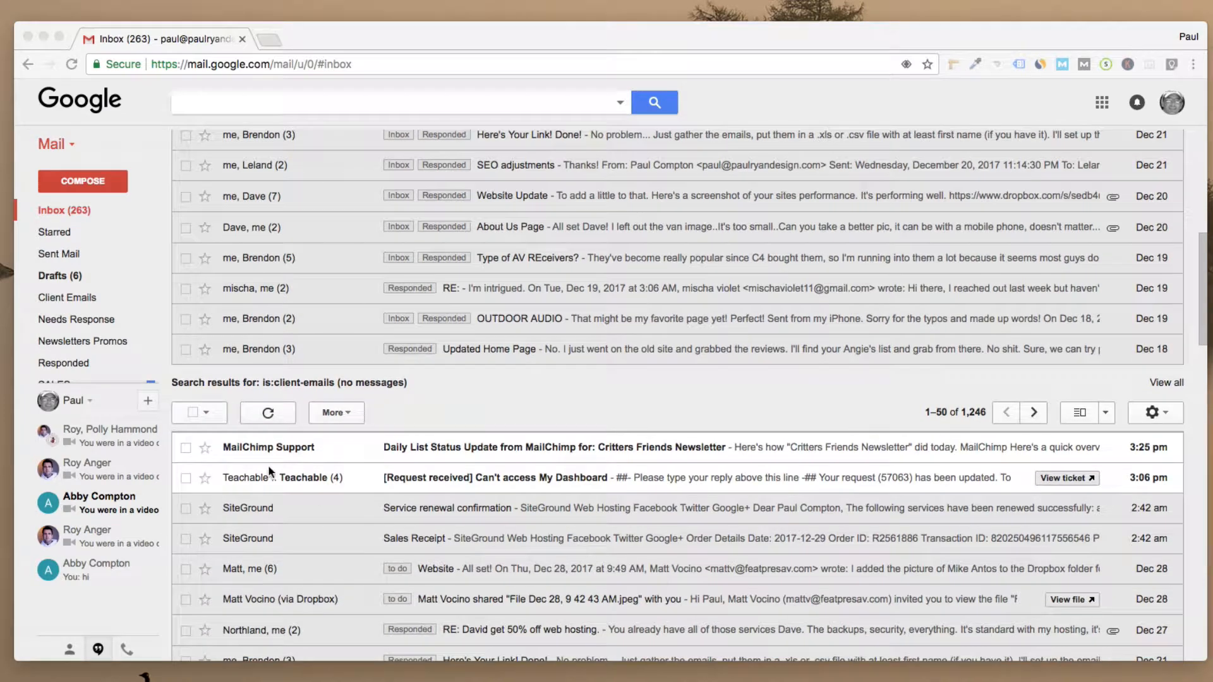
scroll(297, 470, "up", 10)
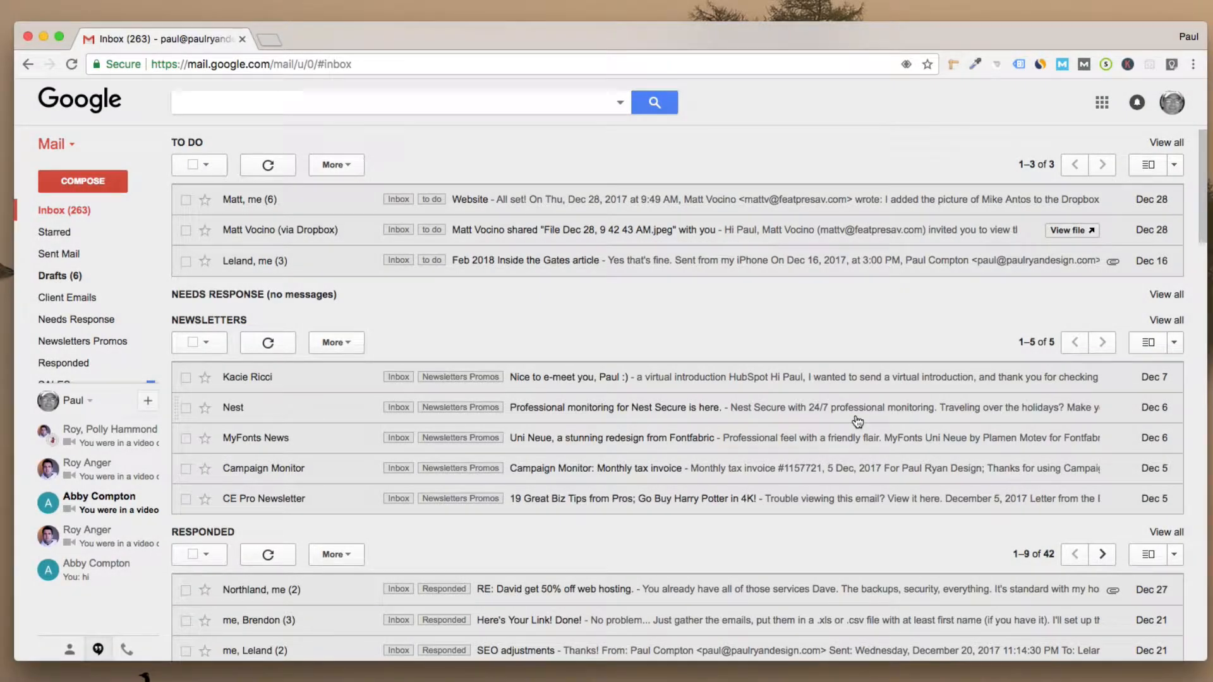
scroll(859, 422, "down", 3)
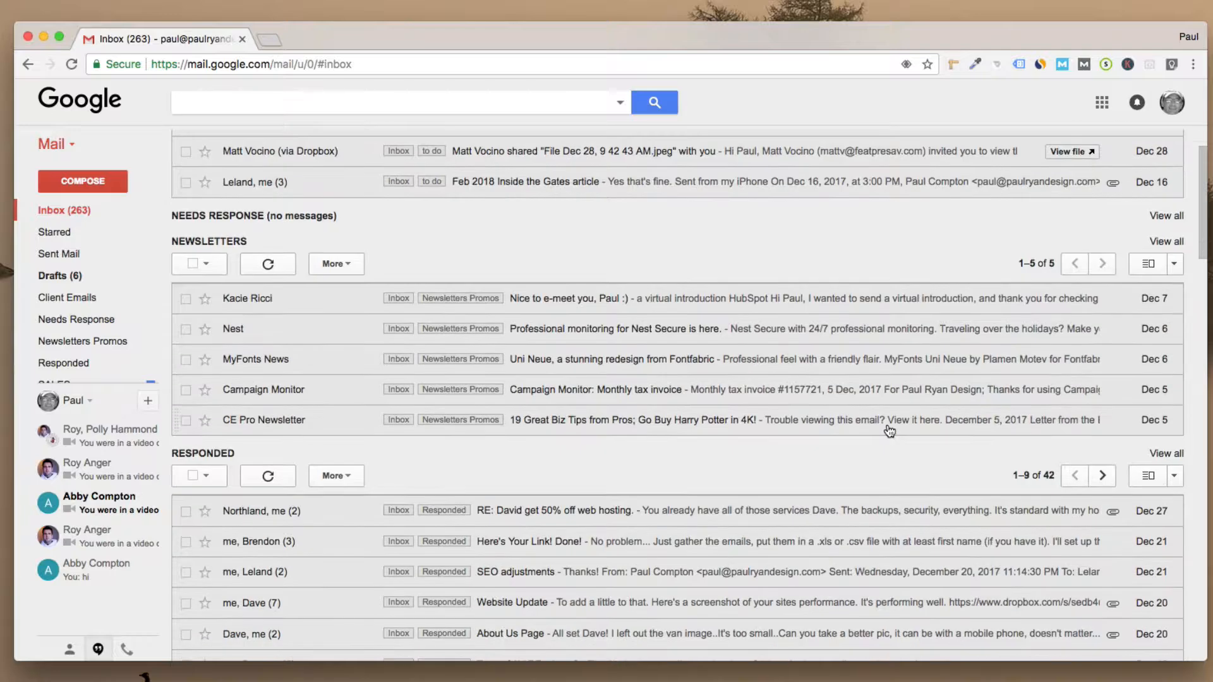
scroll(890, 431, "down", 10)
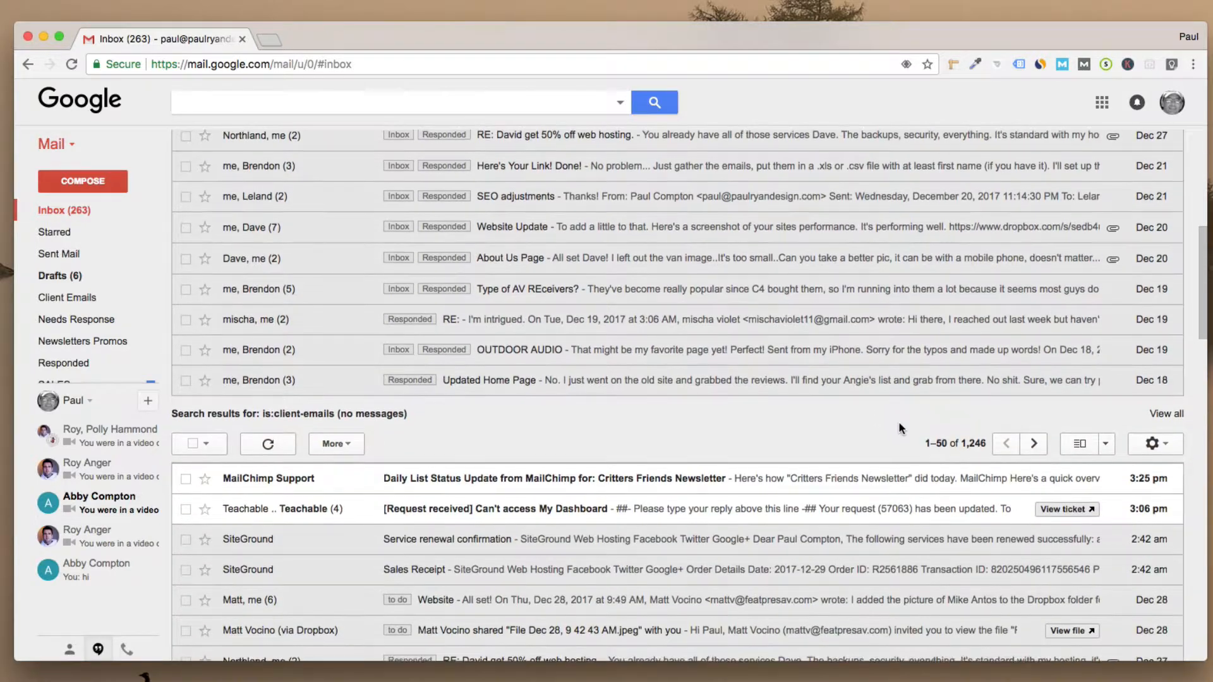
scroll(900, 423, "up", 1)
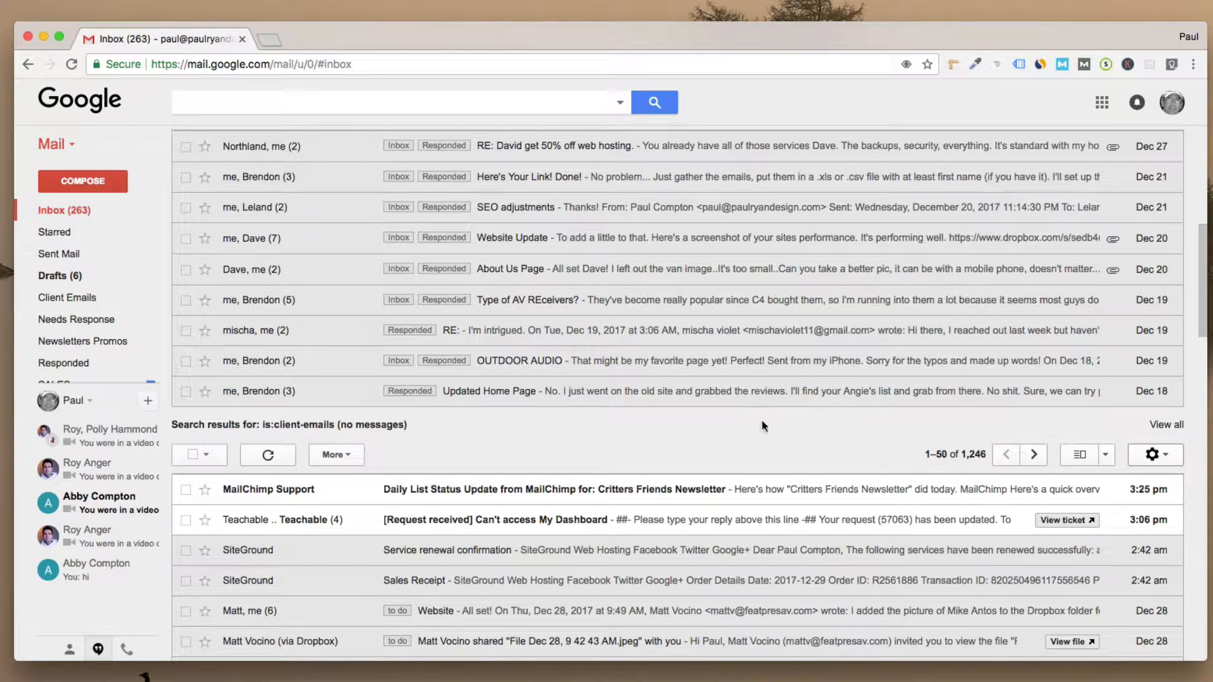
Step: Open Settings on the Labs tab and review the enabled Canned Responses, Multiple Inboxes and Preview Pane
left_click(1154, 456)
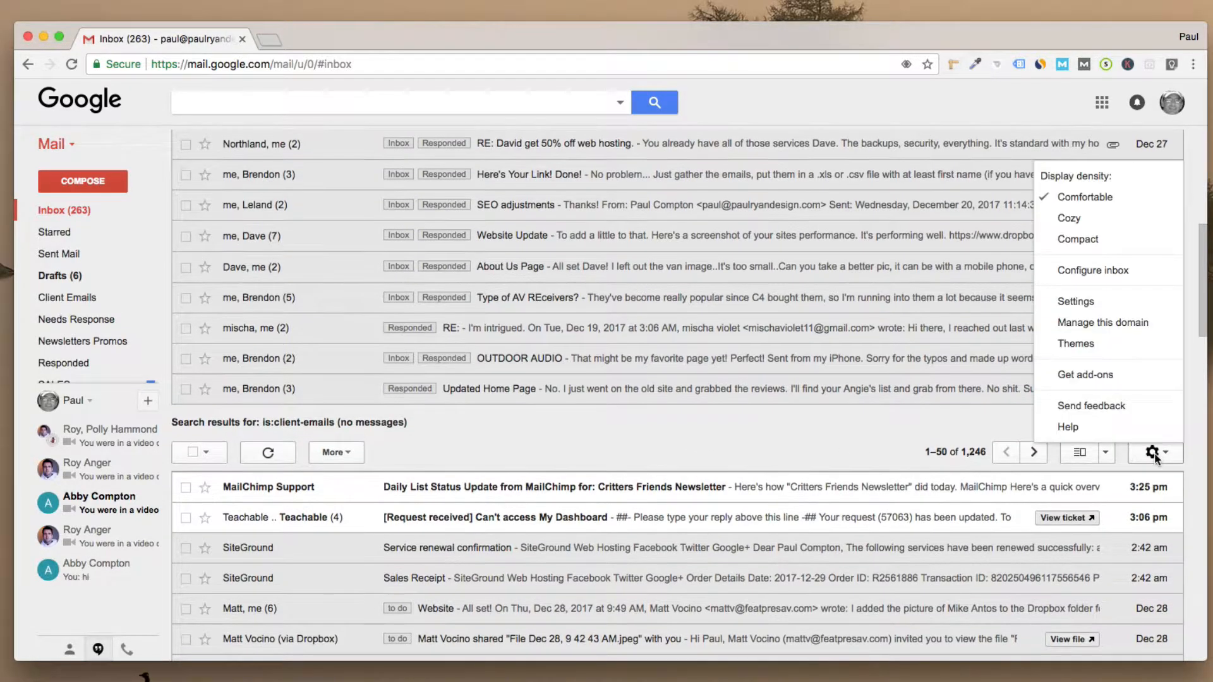
left_click(1067, 302)
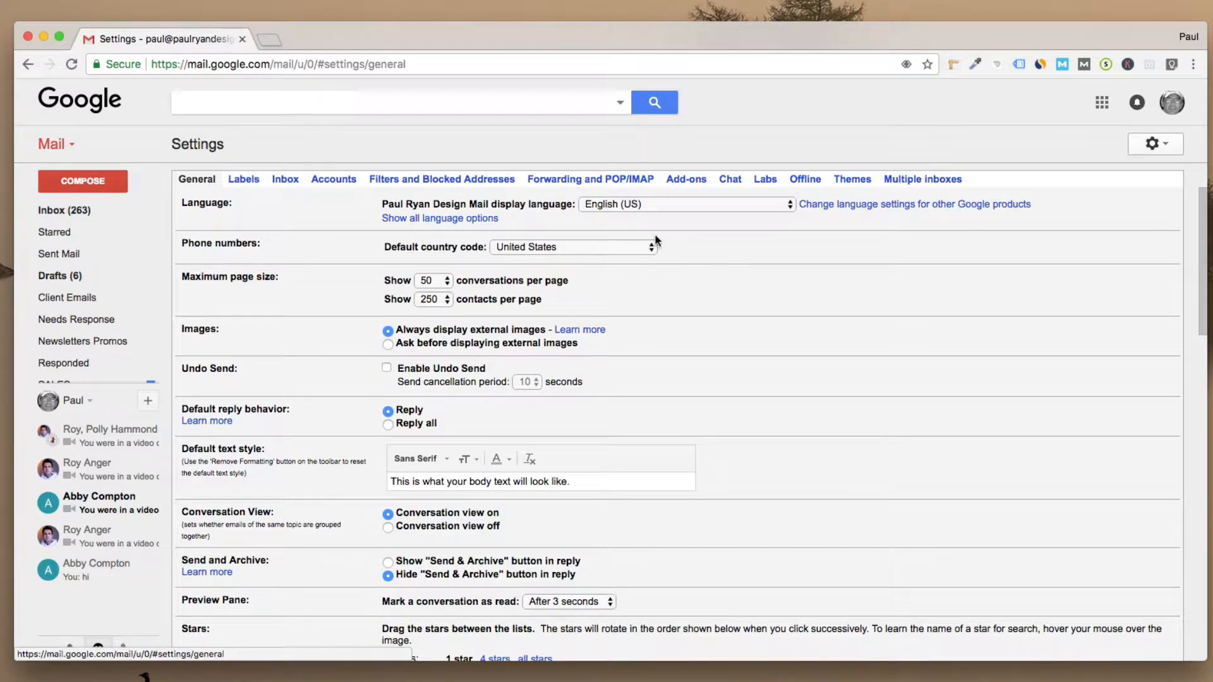
left_click(766, 182)
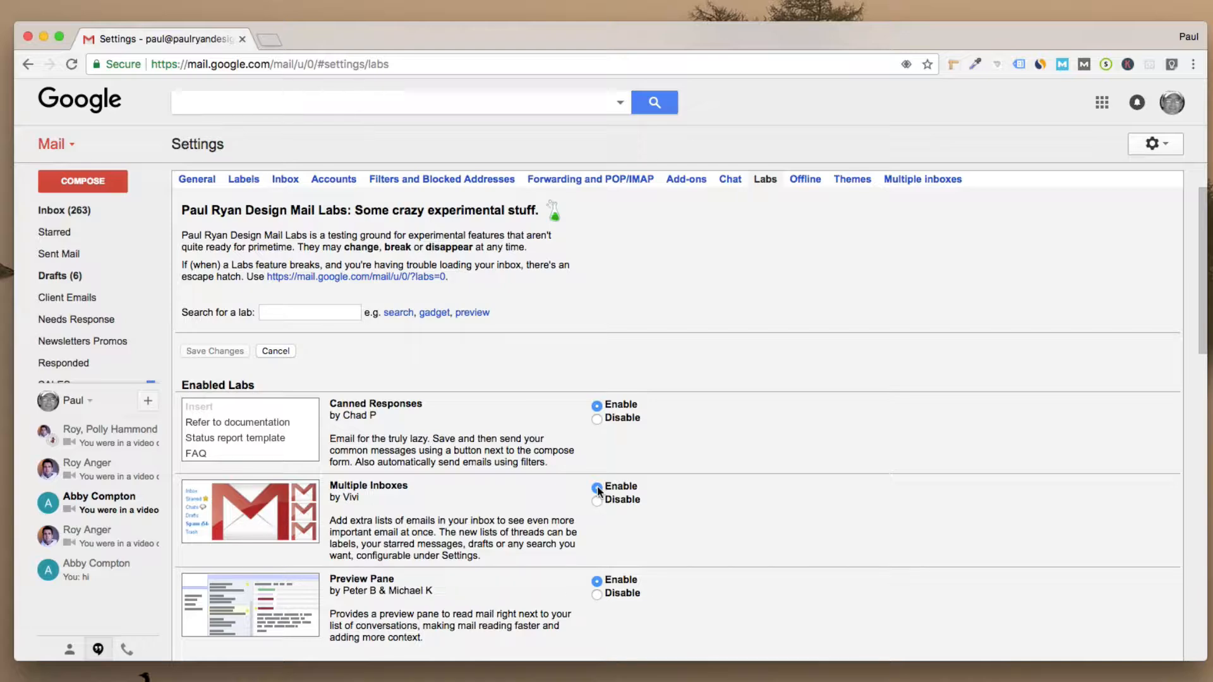
scroll(492, 501, "down", 6)
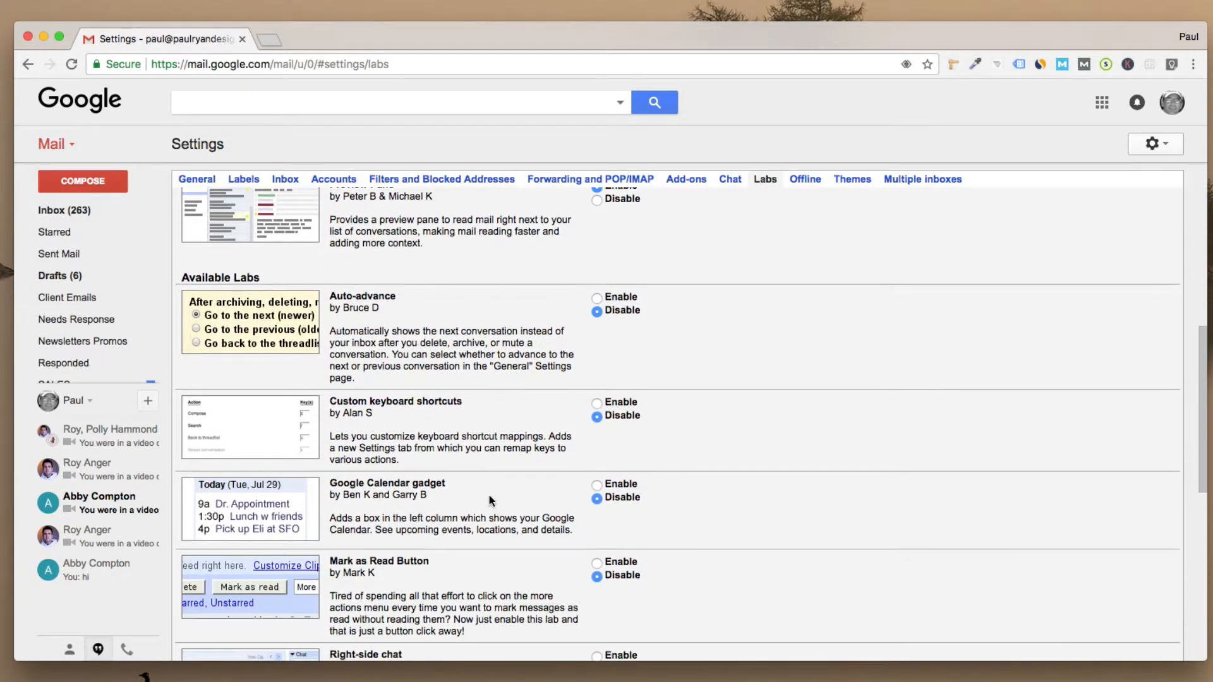
scroll(488, 495, "down", 7)
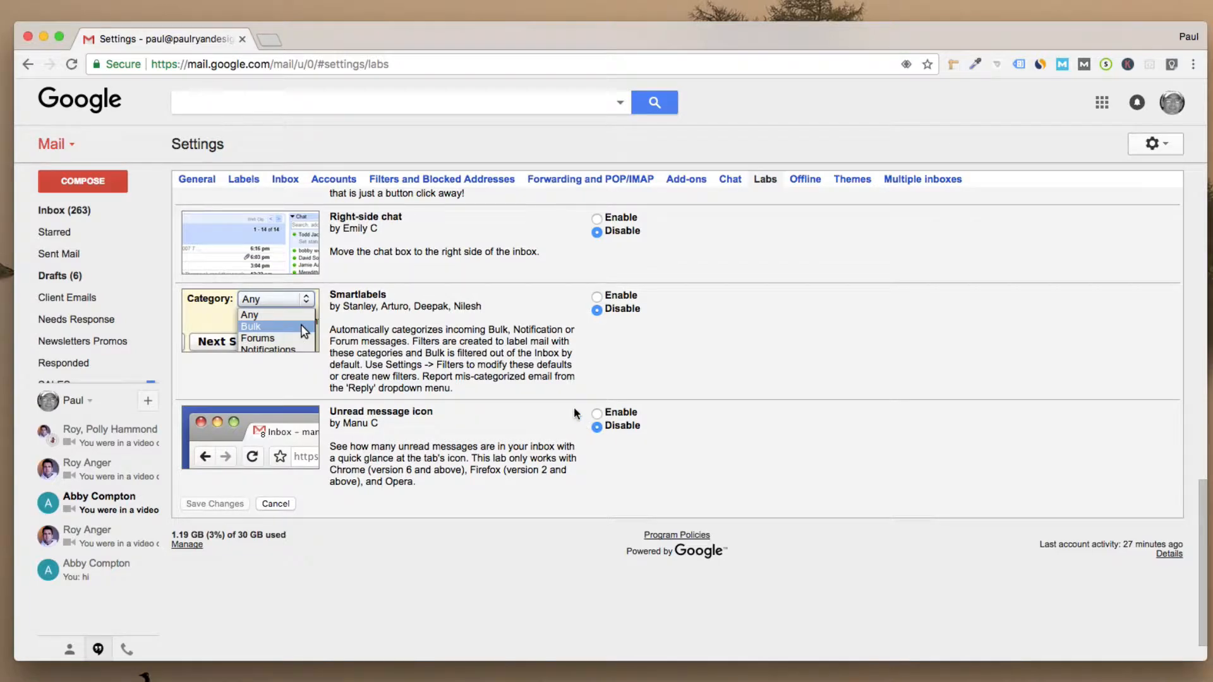
scroll(574, 407, "up", 15)
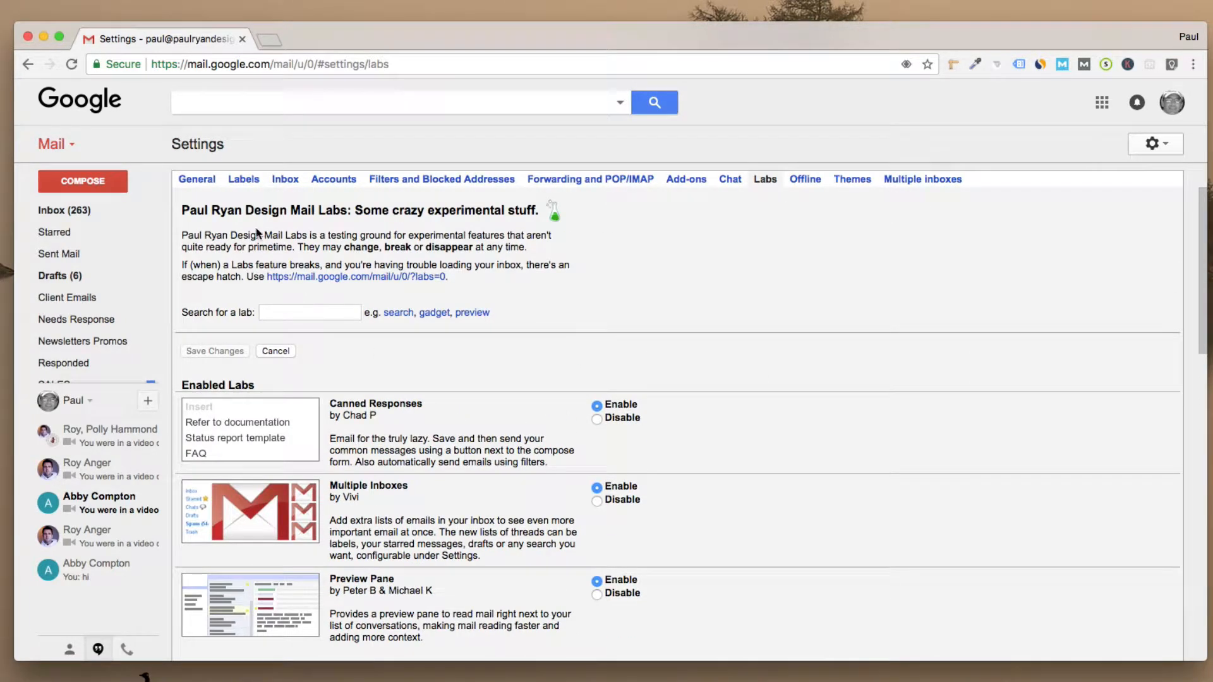
Step: Review the Labels tab's custom labels, then start and cancel a new label
left_click(244, 182)
scroll(274, 395, "down", 5)
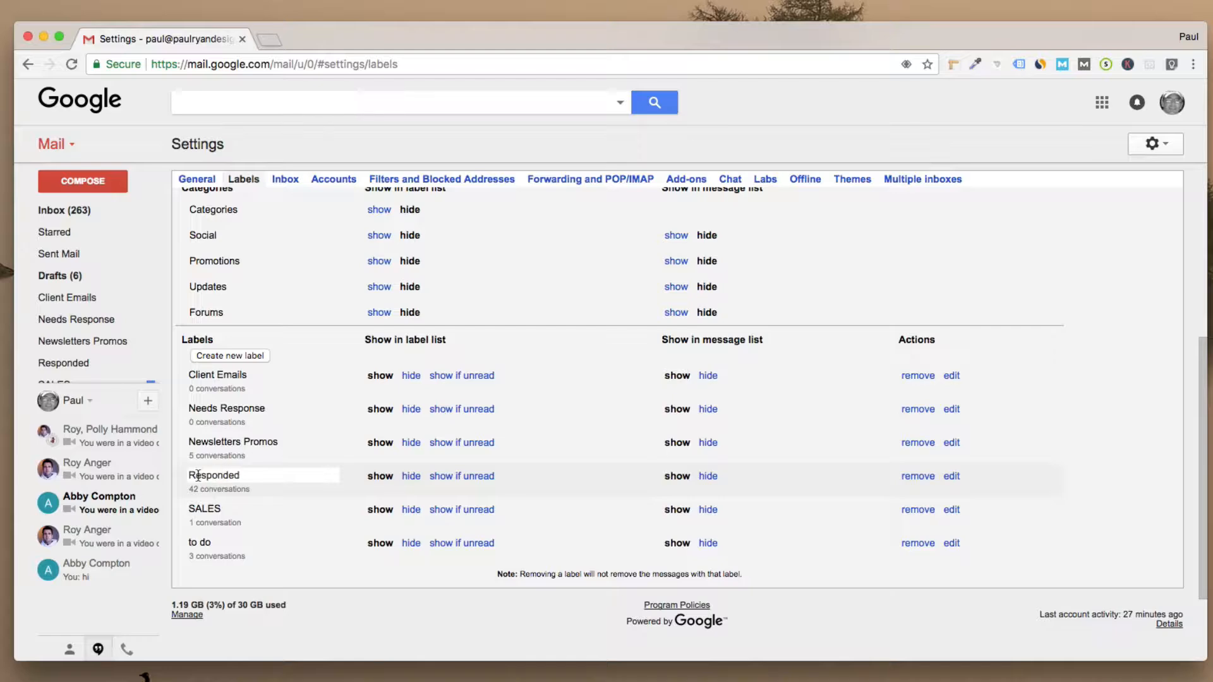
scroll(234, 363, "up", 1)
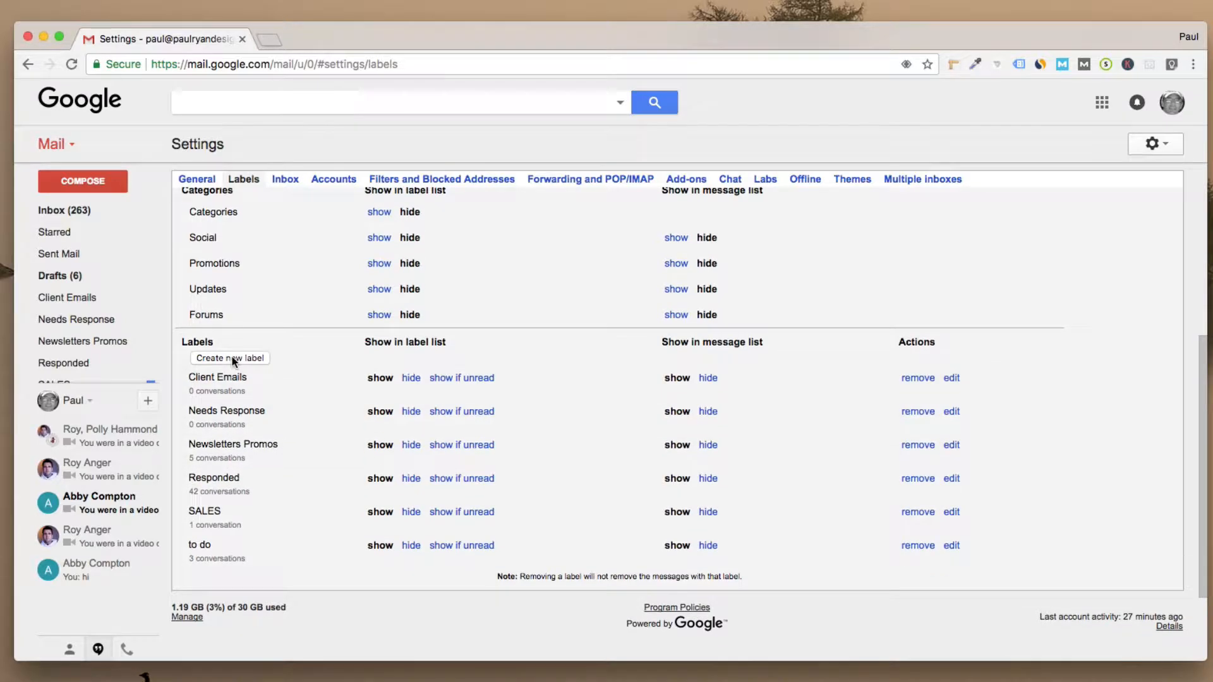
left_click(231, 361)
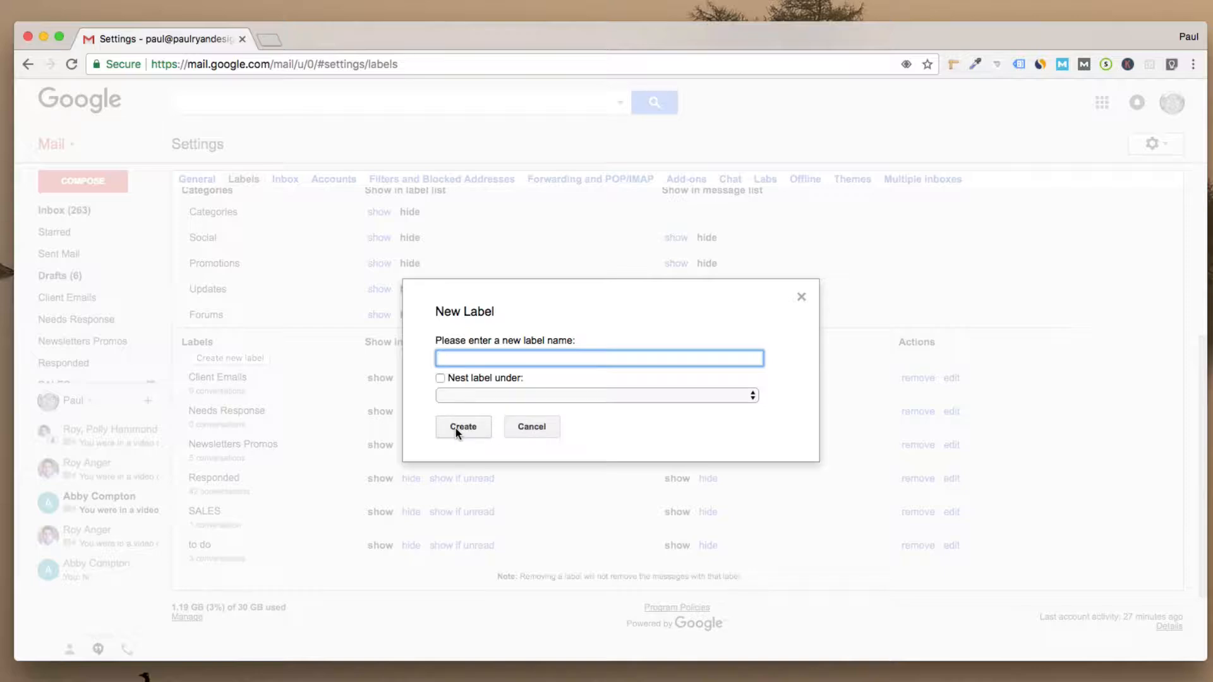
left_click(530, 427)
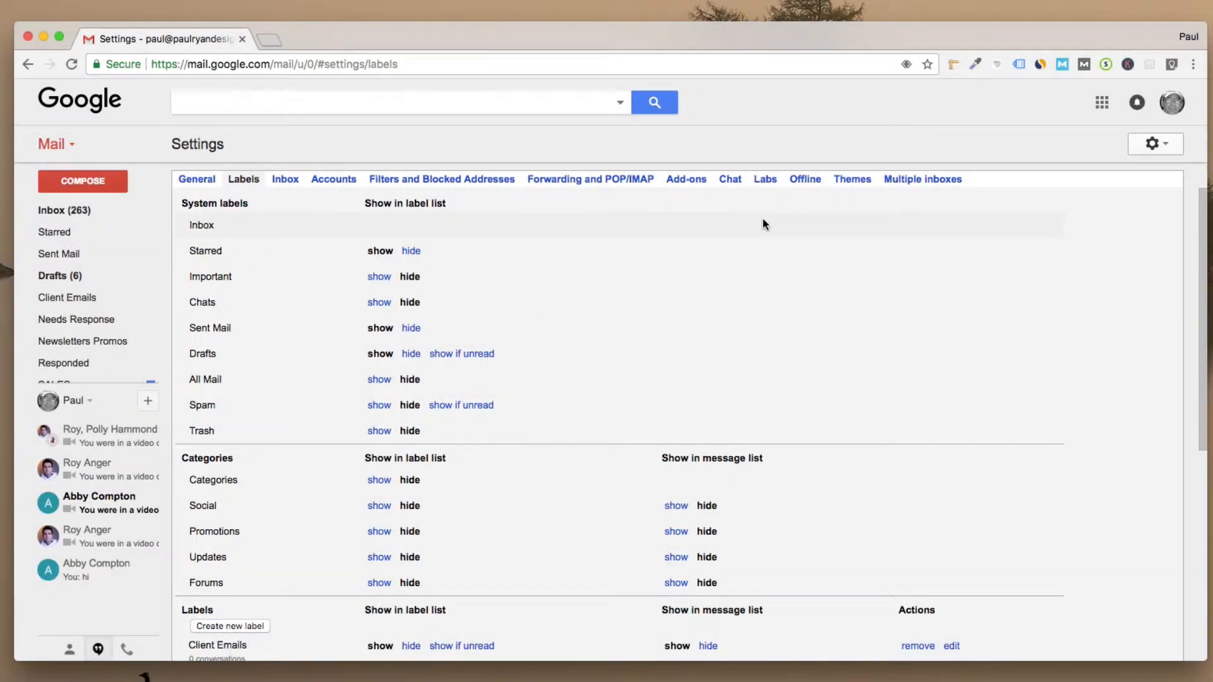
Step: In Multiple inboxes settings, check the Pane 0 is:to-do and Pane 1 is:needs-response queries
left_click(911, 185)
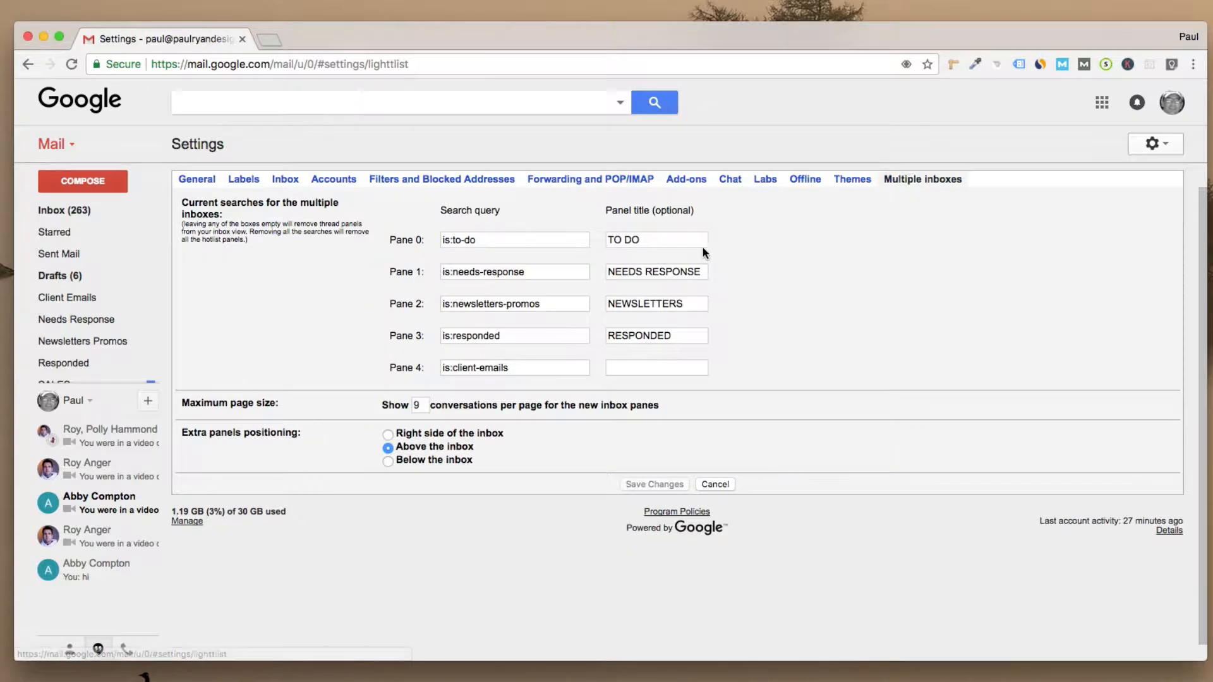
triple_click(475, 246)
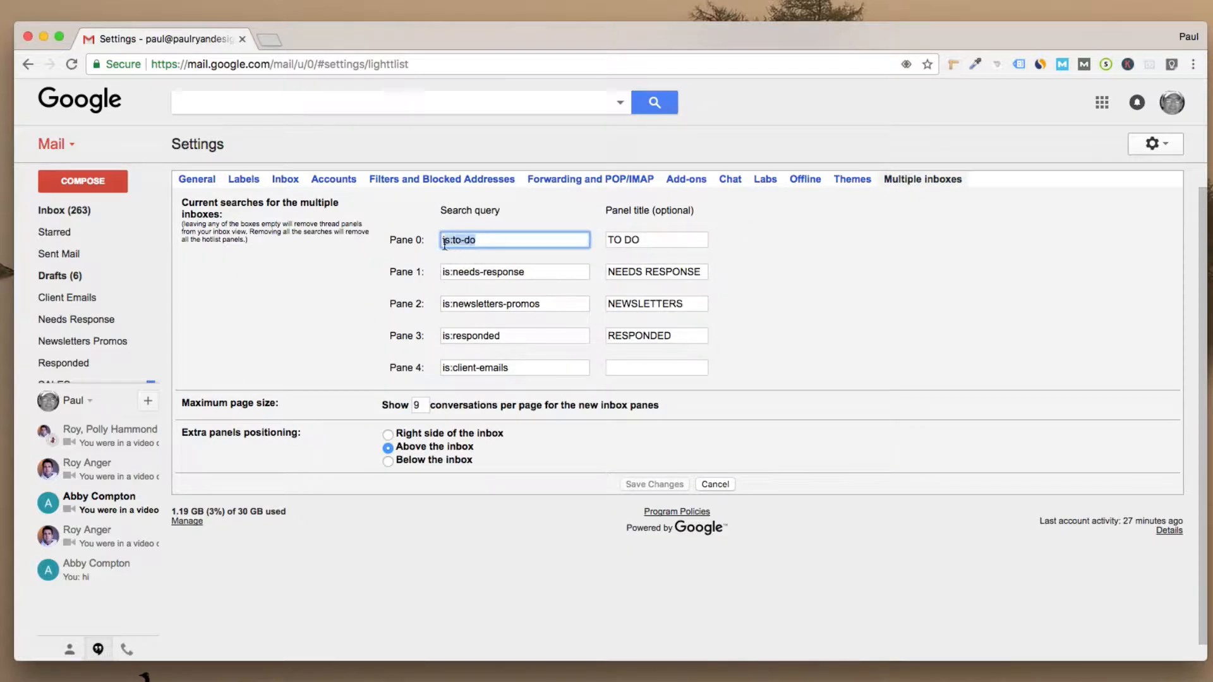
triple_click(532, 272)
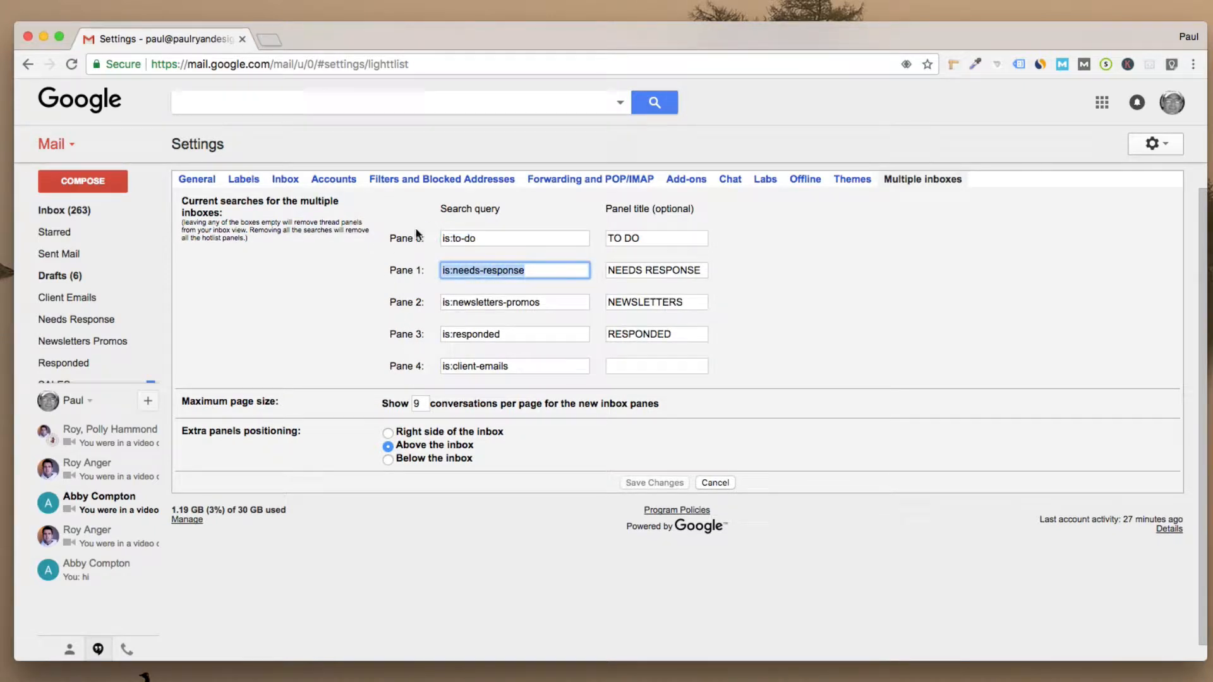
left_click(452, 240)
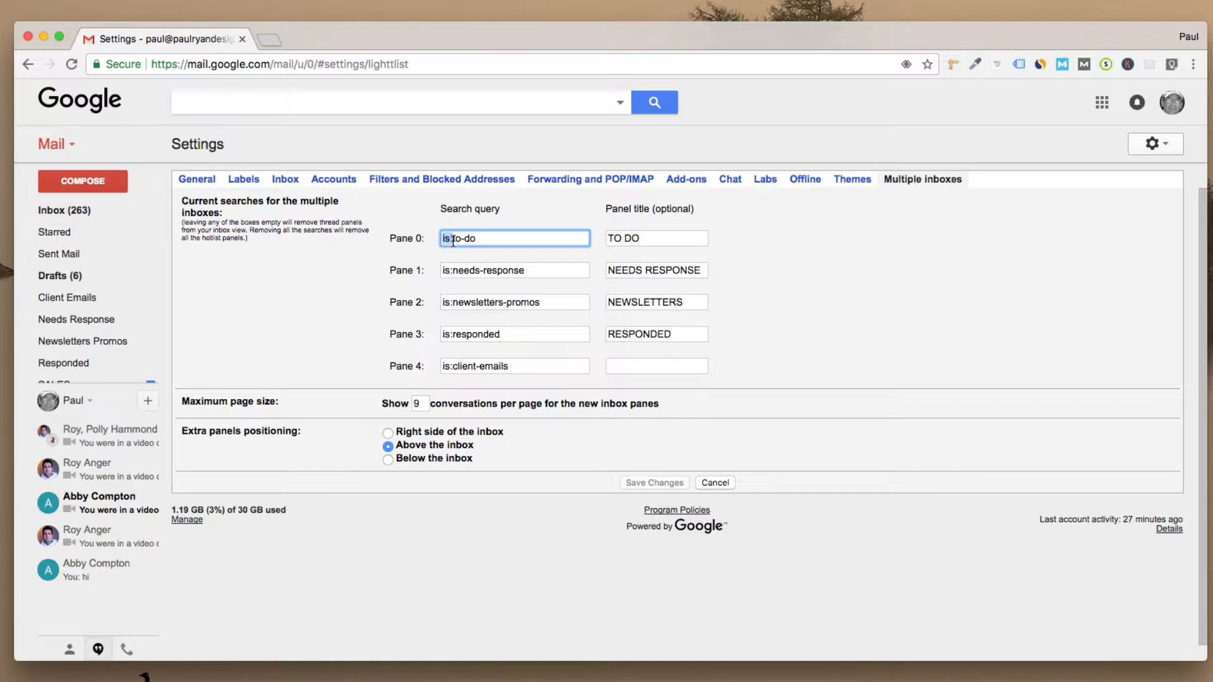
left_click(453, 240)
left_click(475, 239)
left_click_drag(453, 240, 474, 240)
Step: Check the Pane 1 and Pane 2 queries and title Pane 4 'INBOX'
left_click(480, 272)
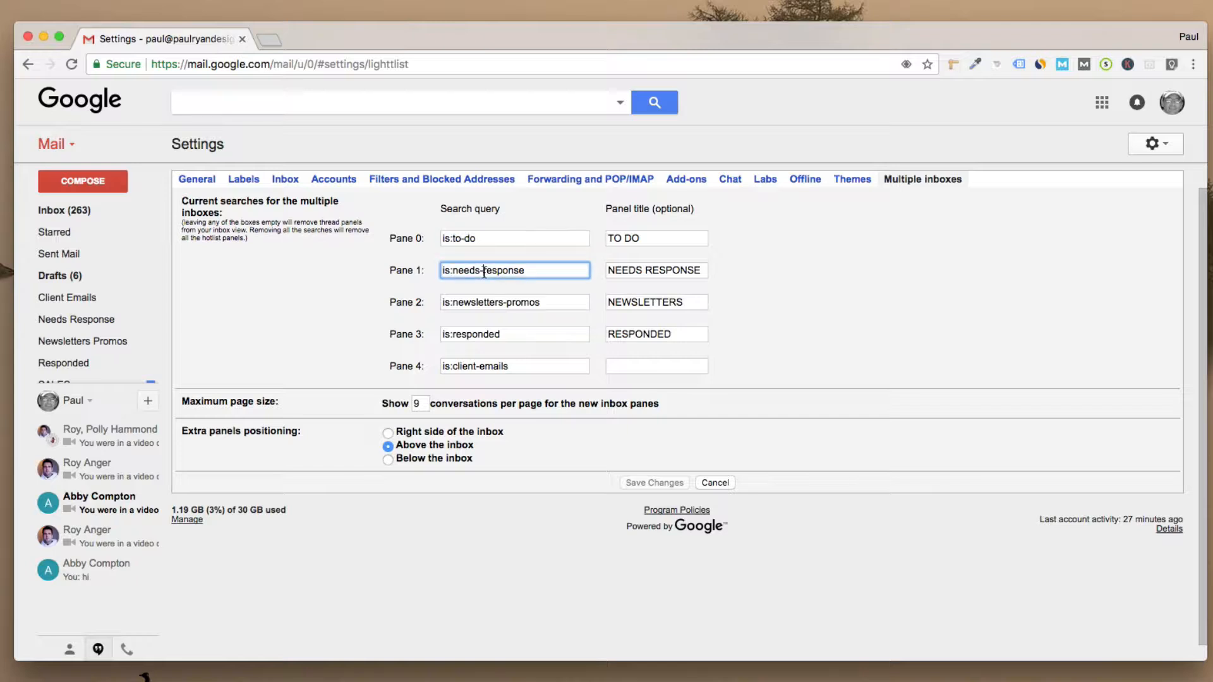
left_click(506, 304)
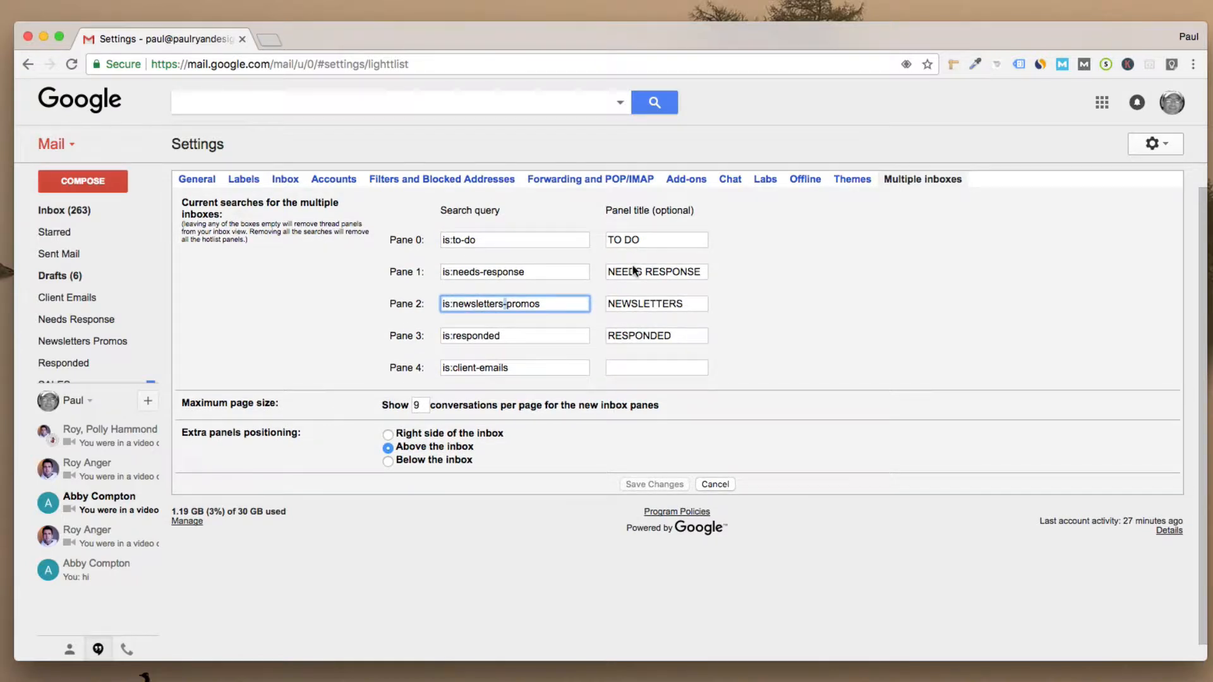
left_click(623, 369)
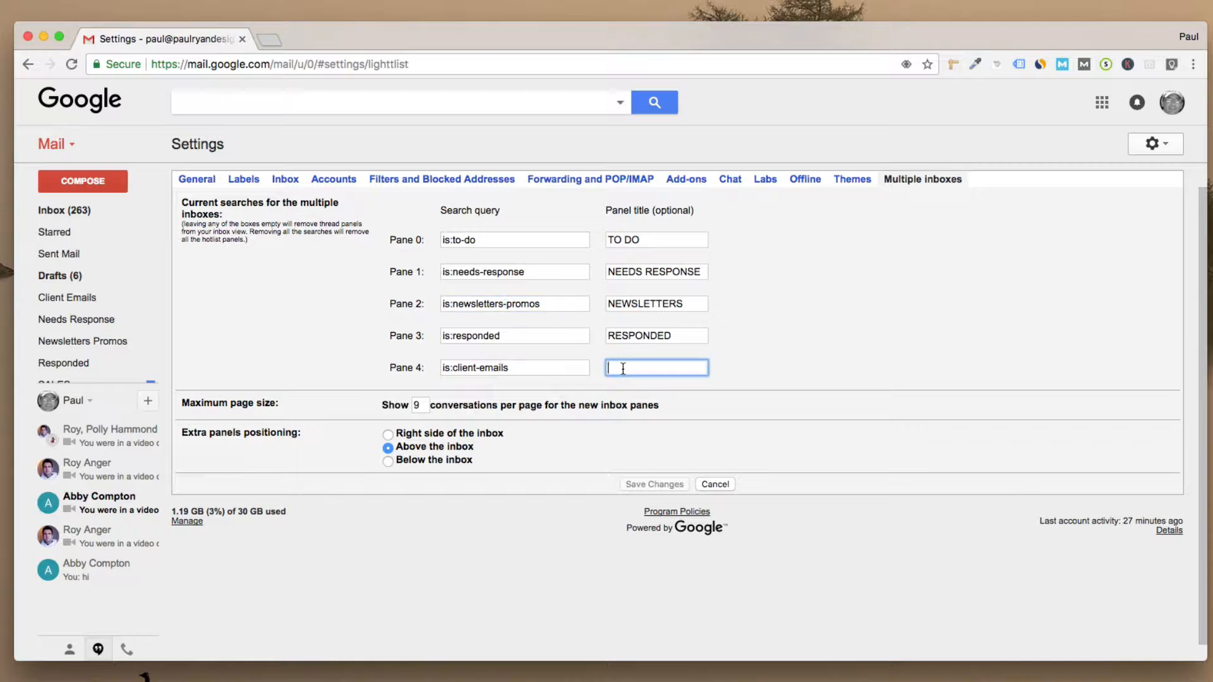
type("INBOX")
scroll(388, 437, "down", 1)
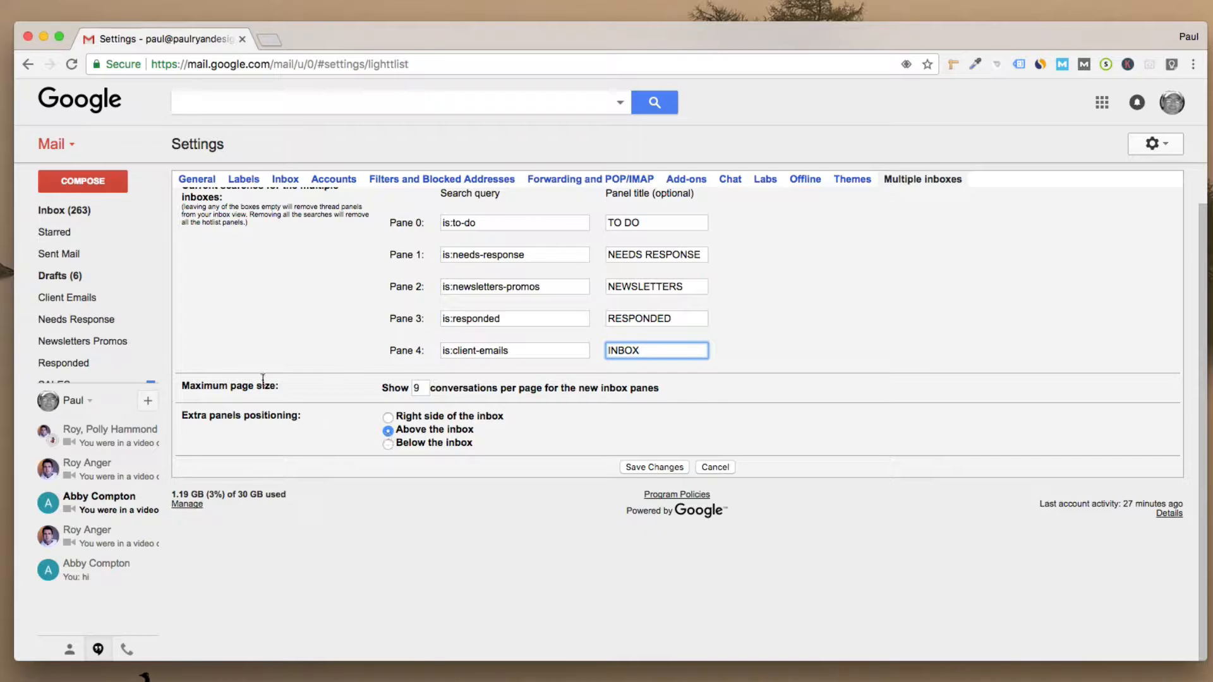
Step: Return to the inbox, discard the unsaved settings changes, and scroll to the MailChimp status email
left_click(44, 216)
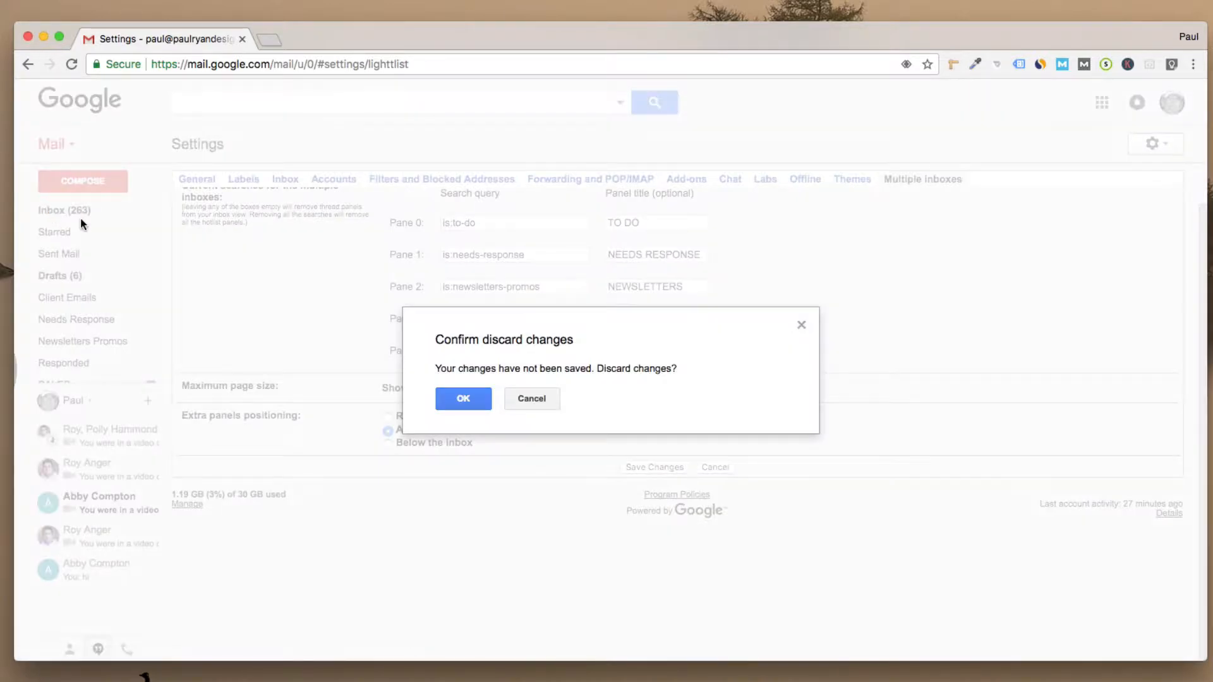
left_click(463, 400)
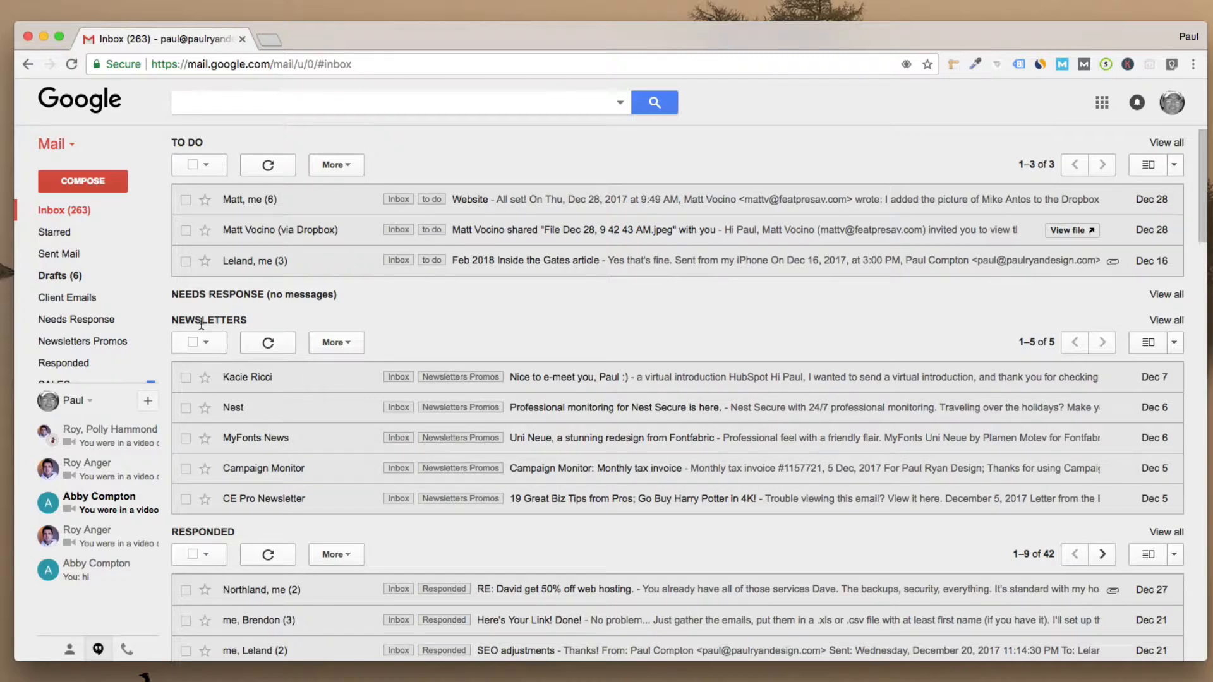
scroll(222, 499, "down", 3)
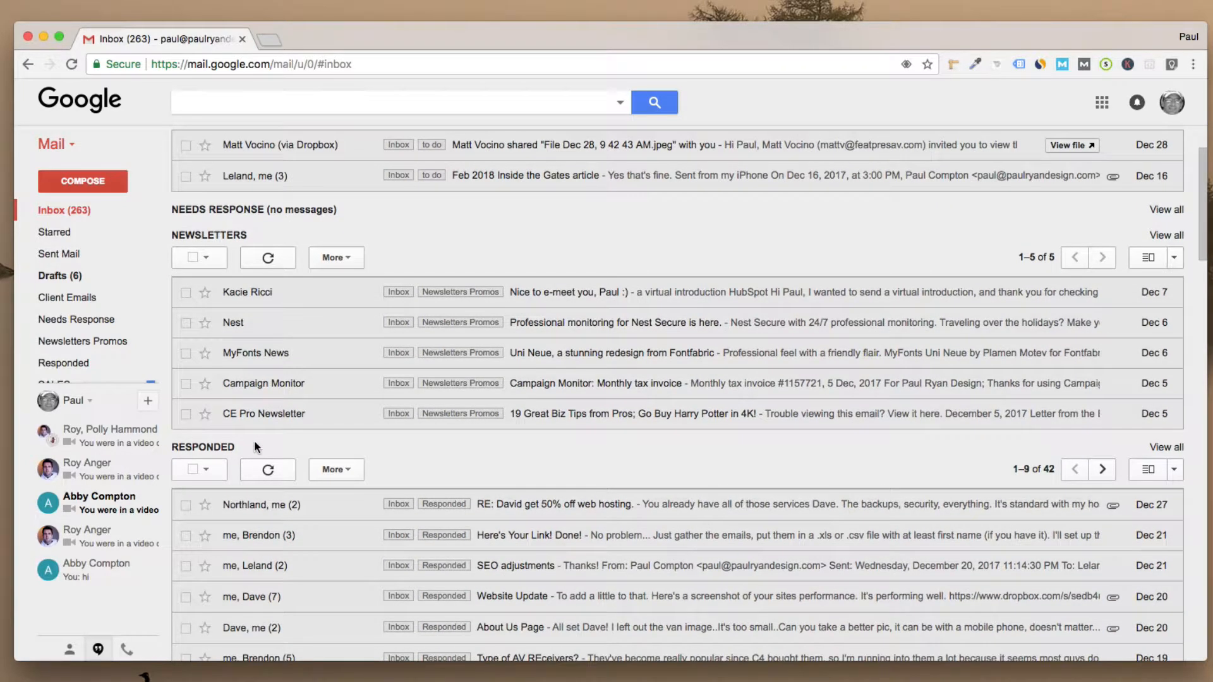
scroll(461, 352, "up", 3)
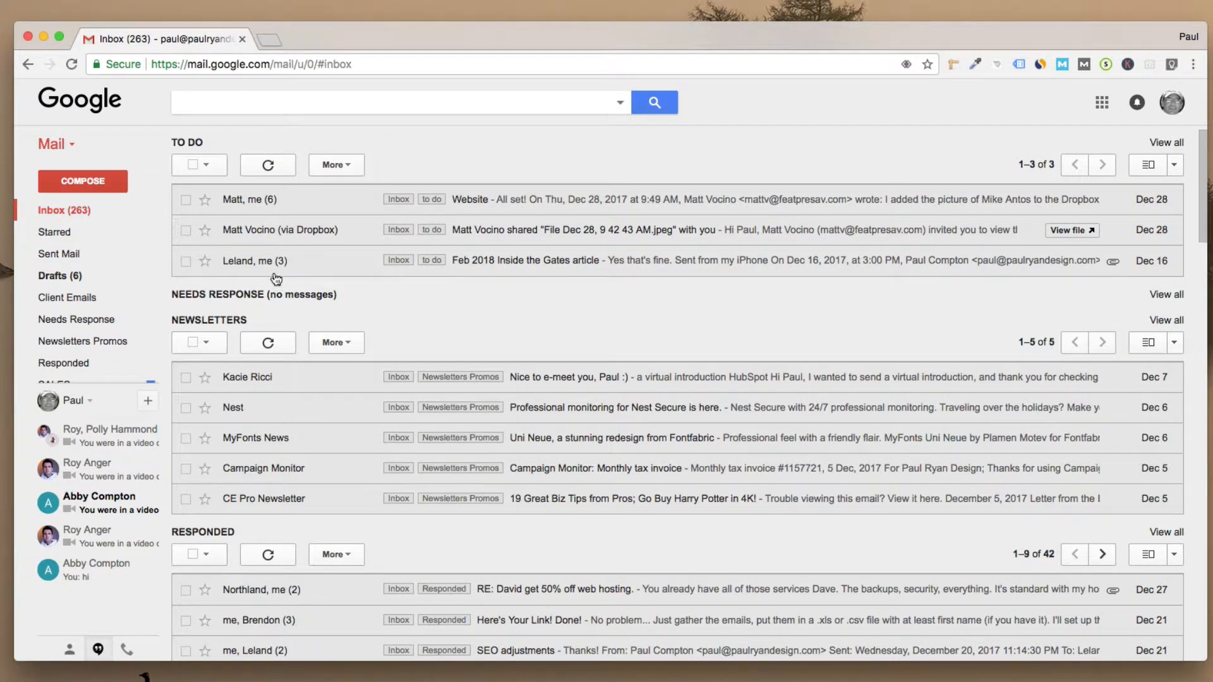
scroll(414, 421, "down", 1)
scroll(414, 421, "down", 20)
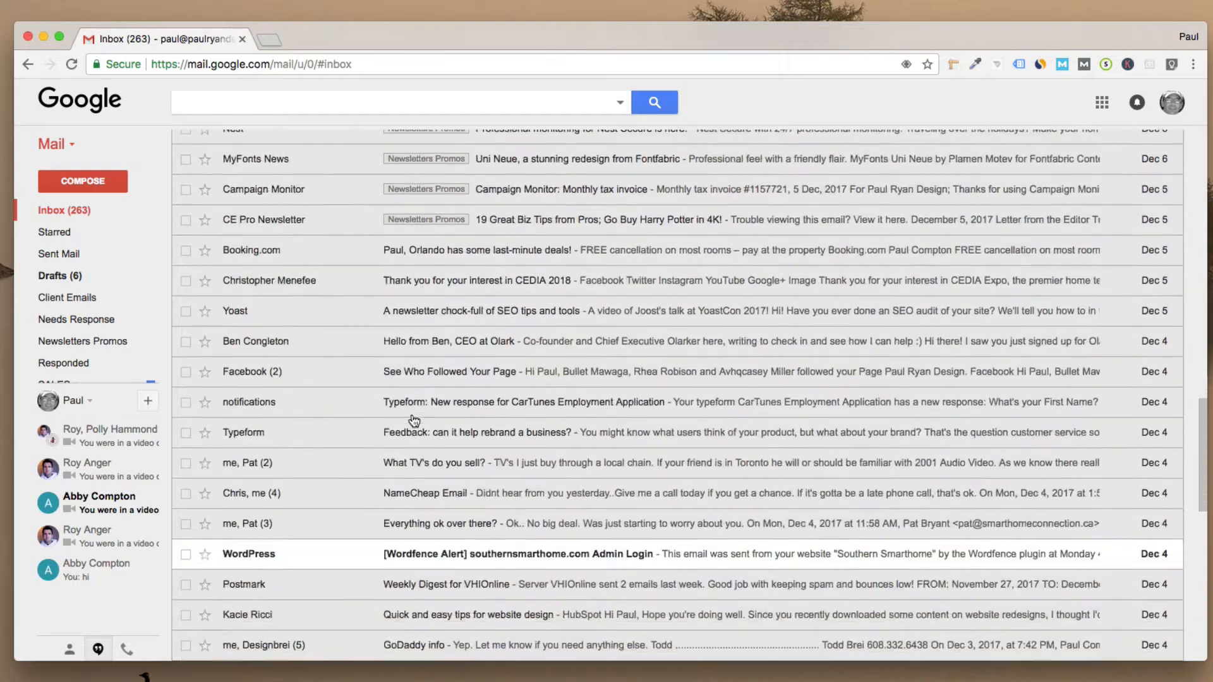
scroll(414, 420, "down", 15)
scroll(414, 420, "up", 20)
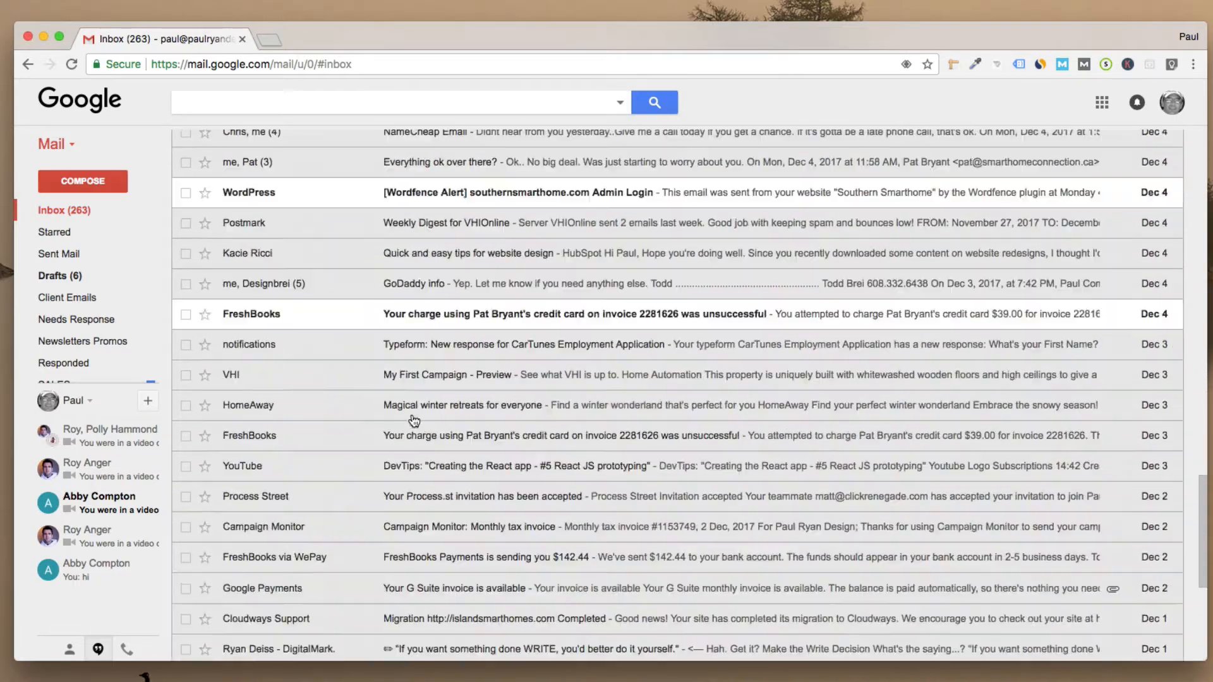
scroll(410, 420, "up", 15)
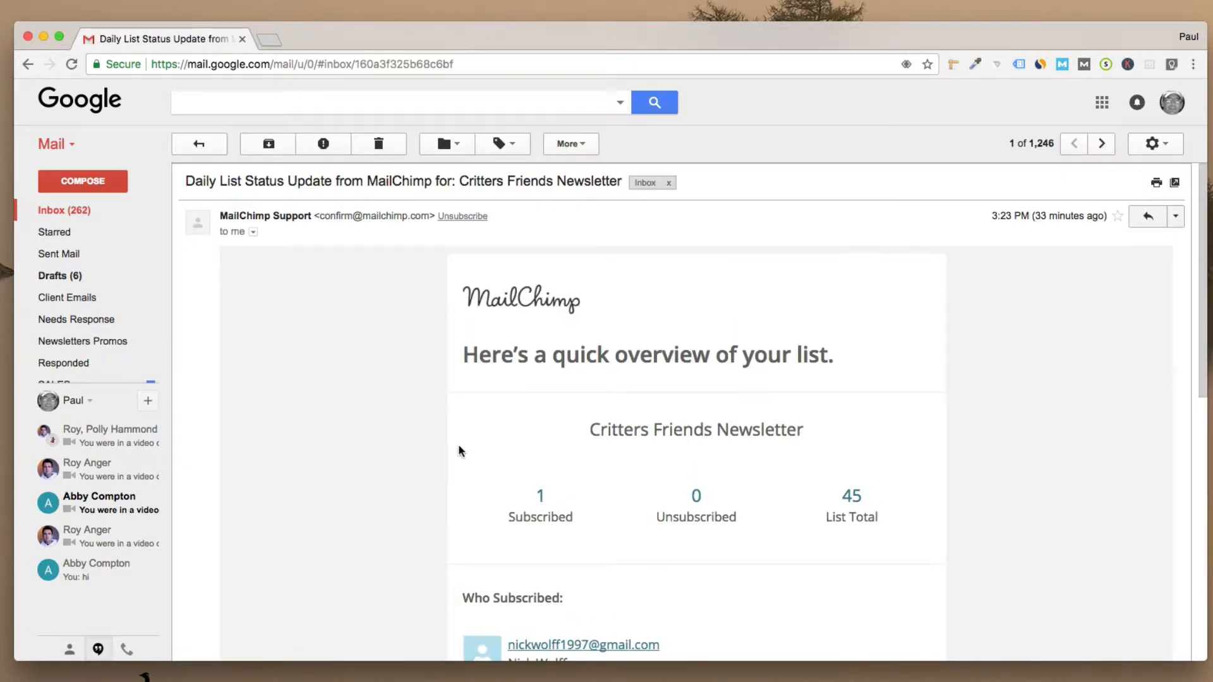
Step: Relabel the MailChimp status email from Updates to Needs Response
left_click(513, 145)
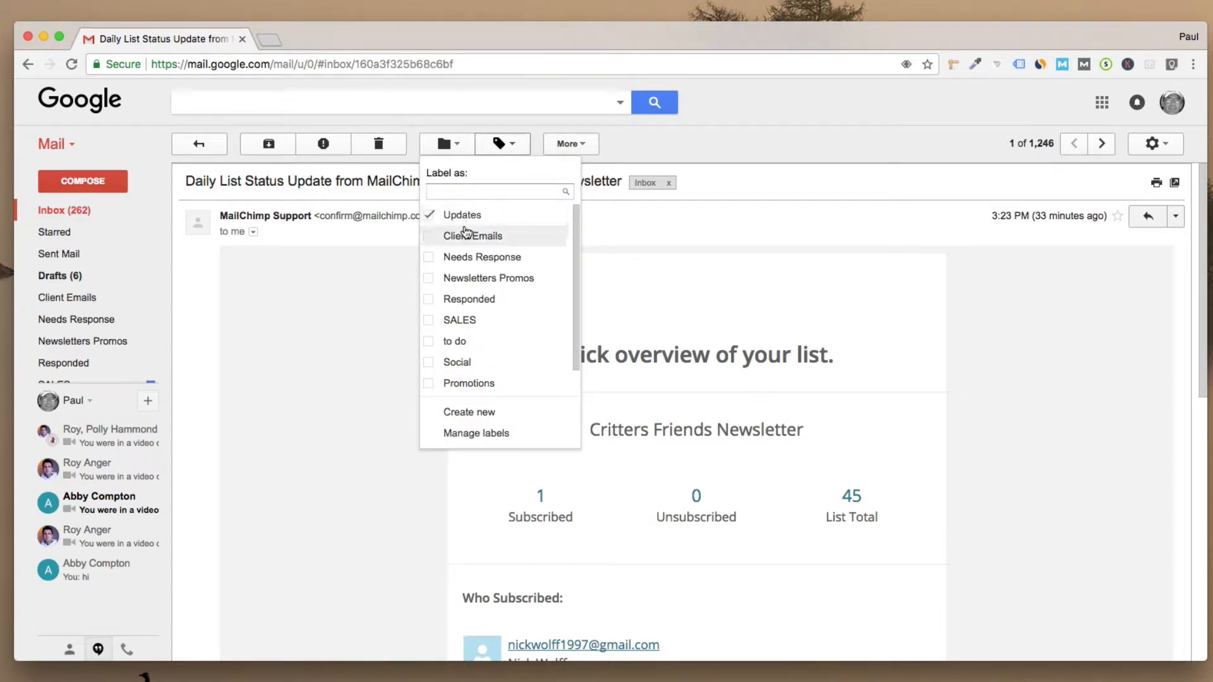
left_click(430, 259)
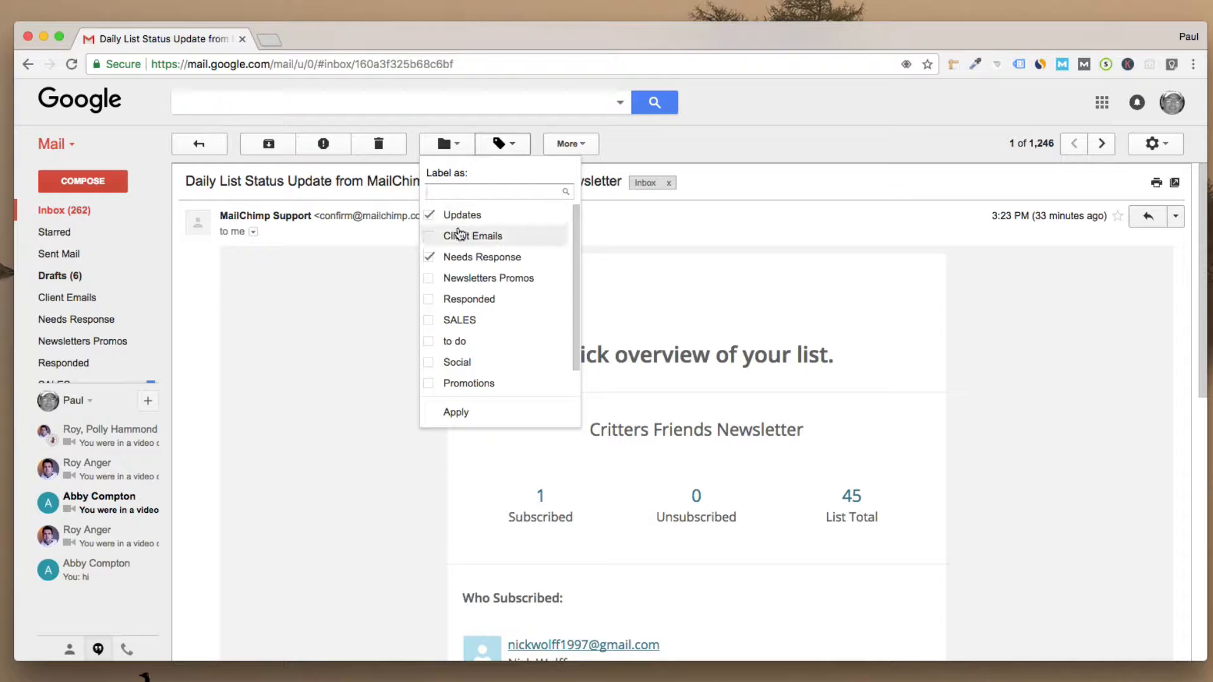
left_click(429, 215)
left_click(452, 412)
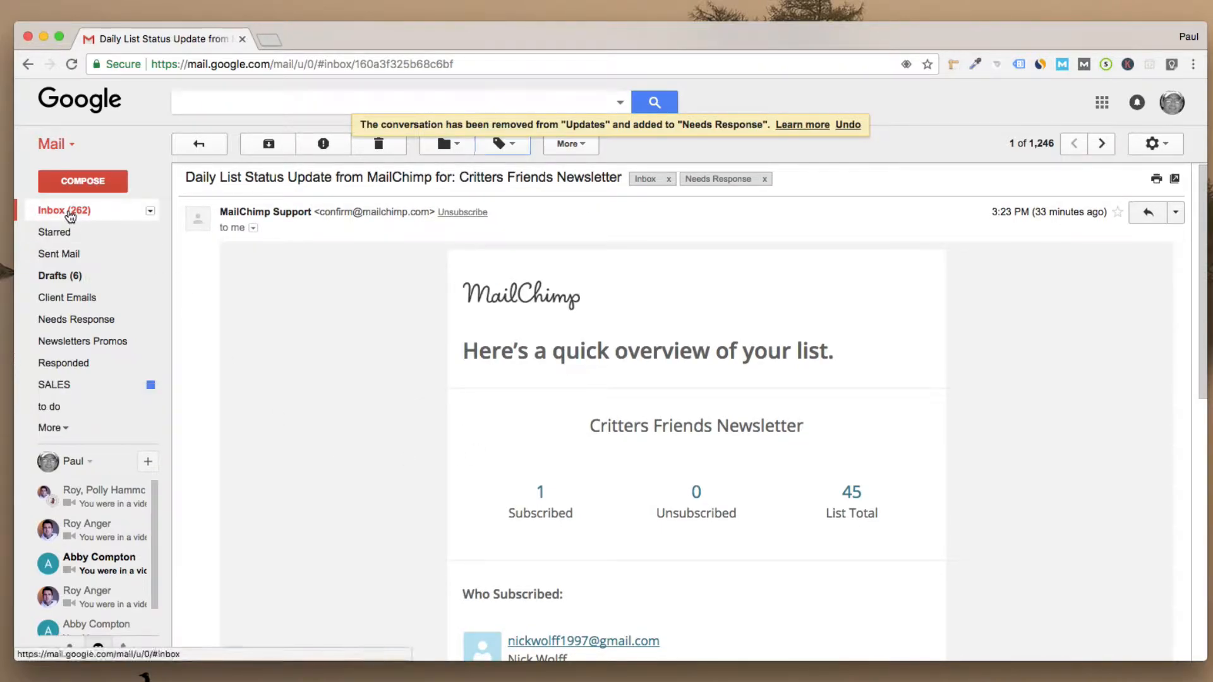
Step: Check that the Needs Response pane contains the MailChimp email, then return to the inbox
left_click(63, 210)
scroll(346, 288, "up", 10)
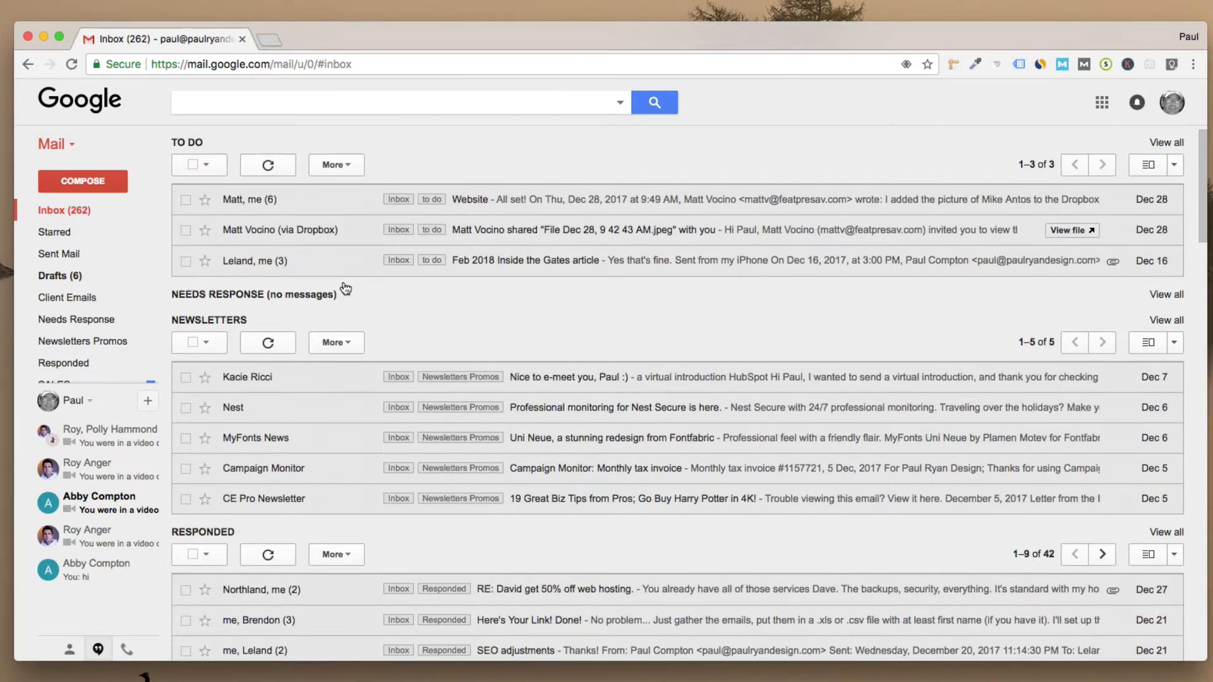
left_click(1173, 298)
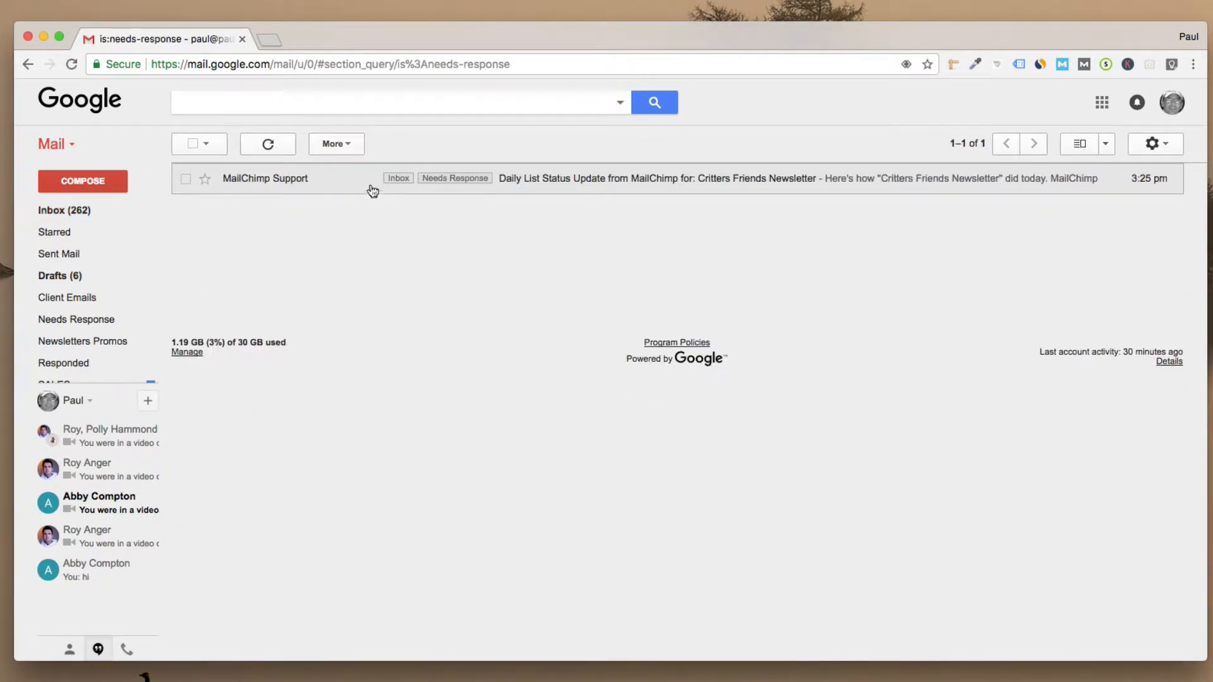
left_click(61, 217)
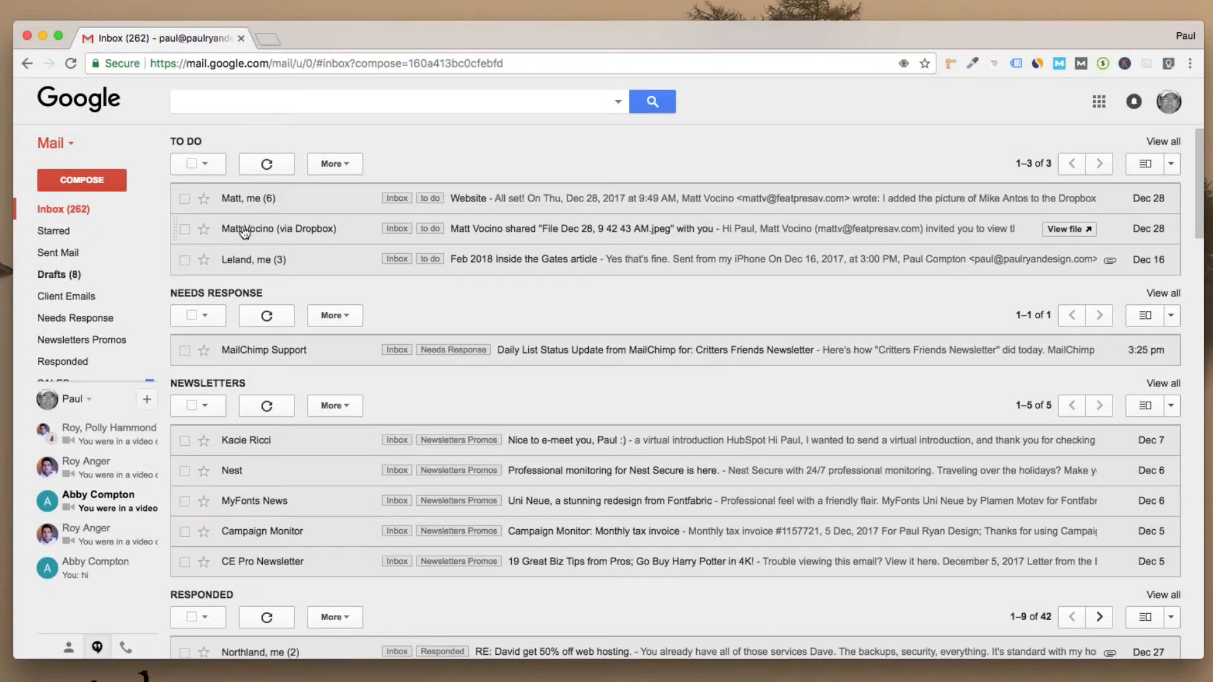
mouse_move(245, 233)
Step: Review the Labs settings, then start a new message
scroll(807, 342, "down", 2)
scroll(807, 340, "down", 10)
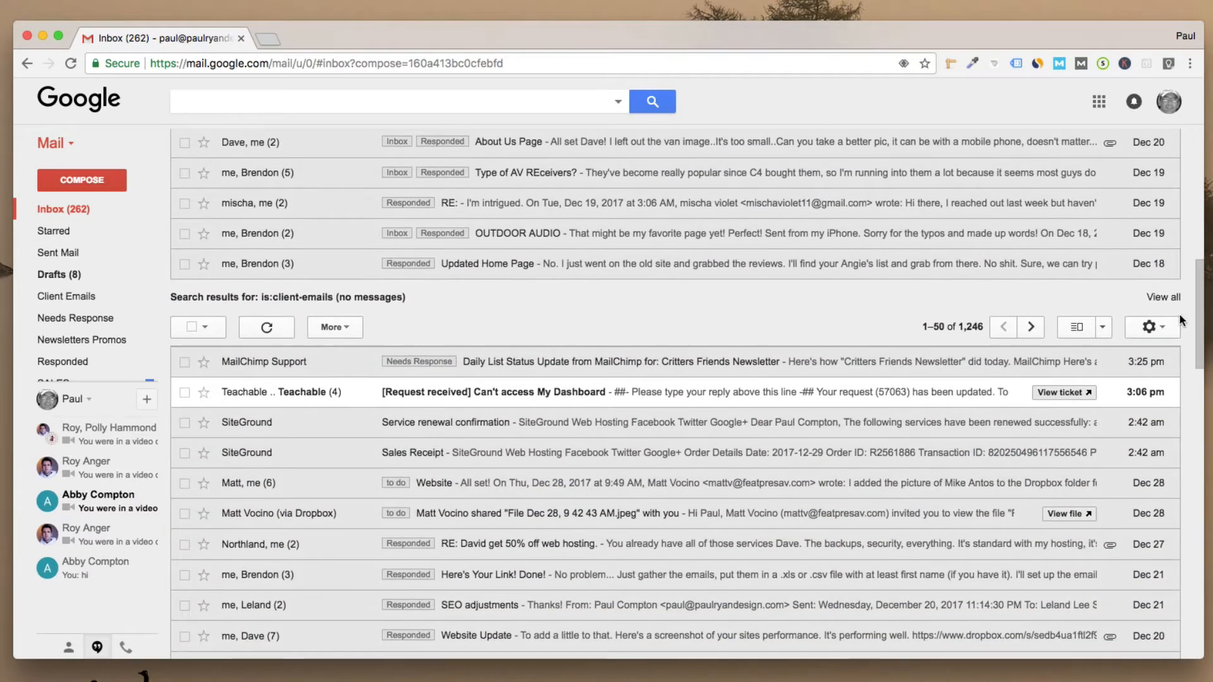
left_click(1148, 328)
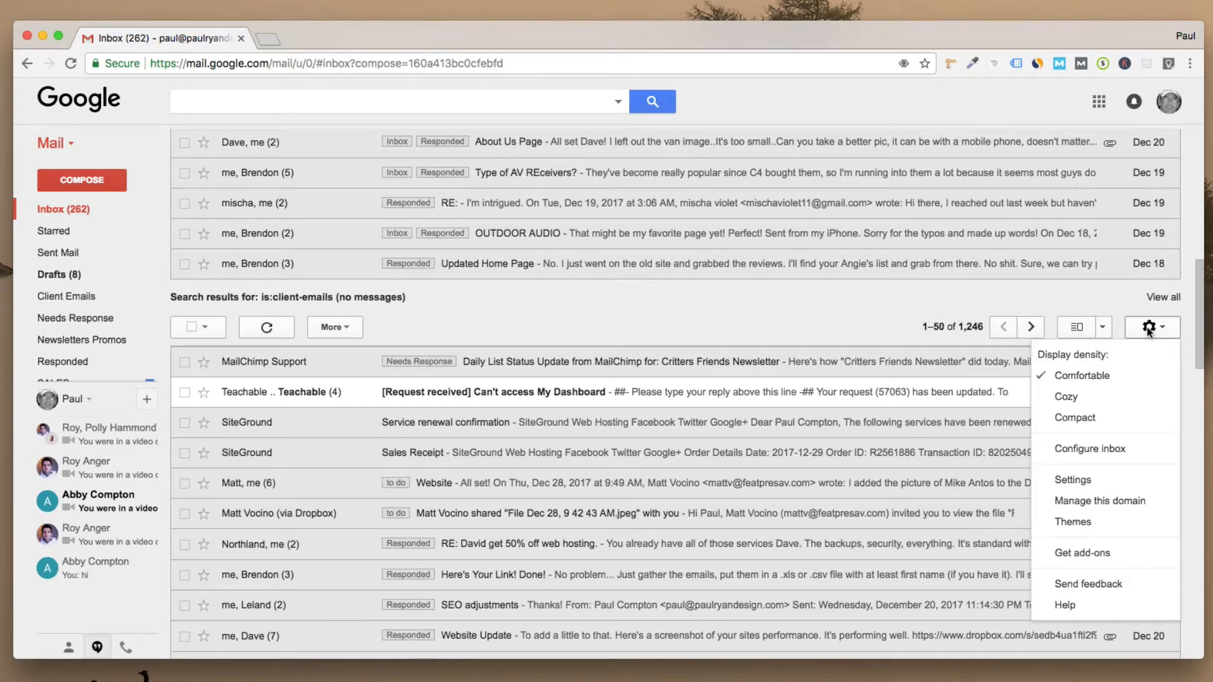
left_click(1074, 480)
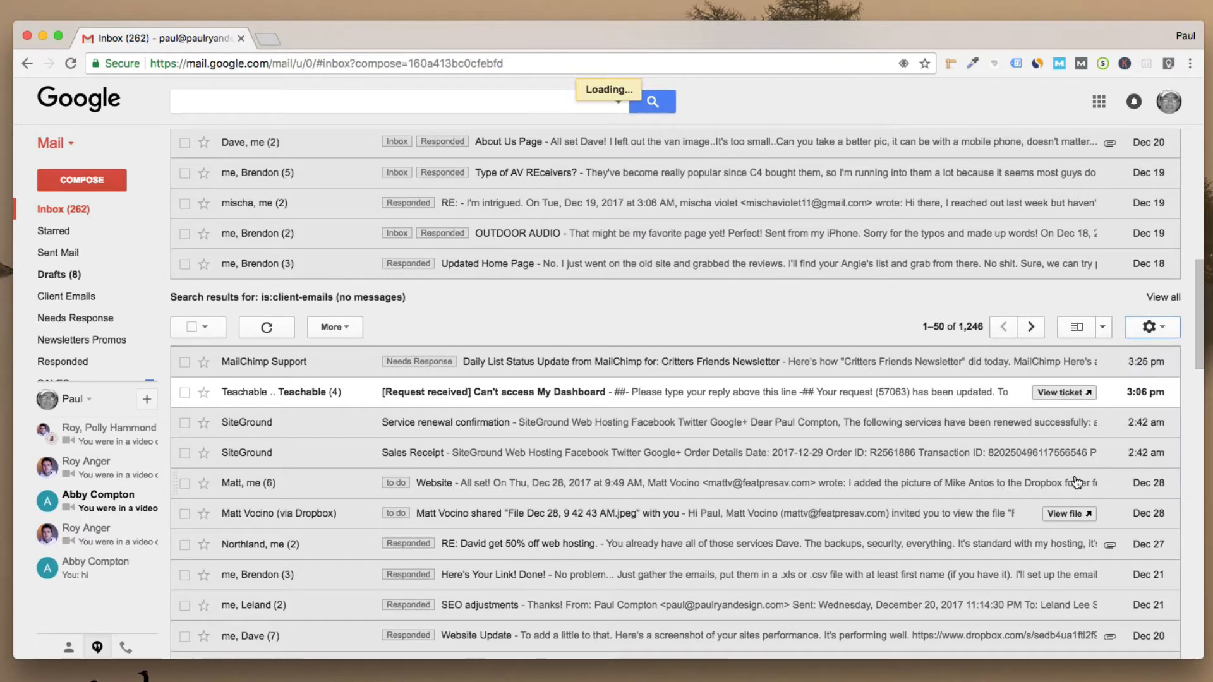
left_click(755, 182)
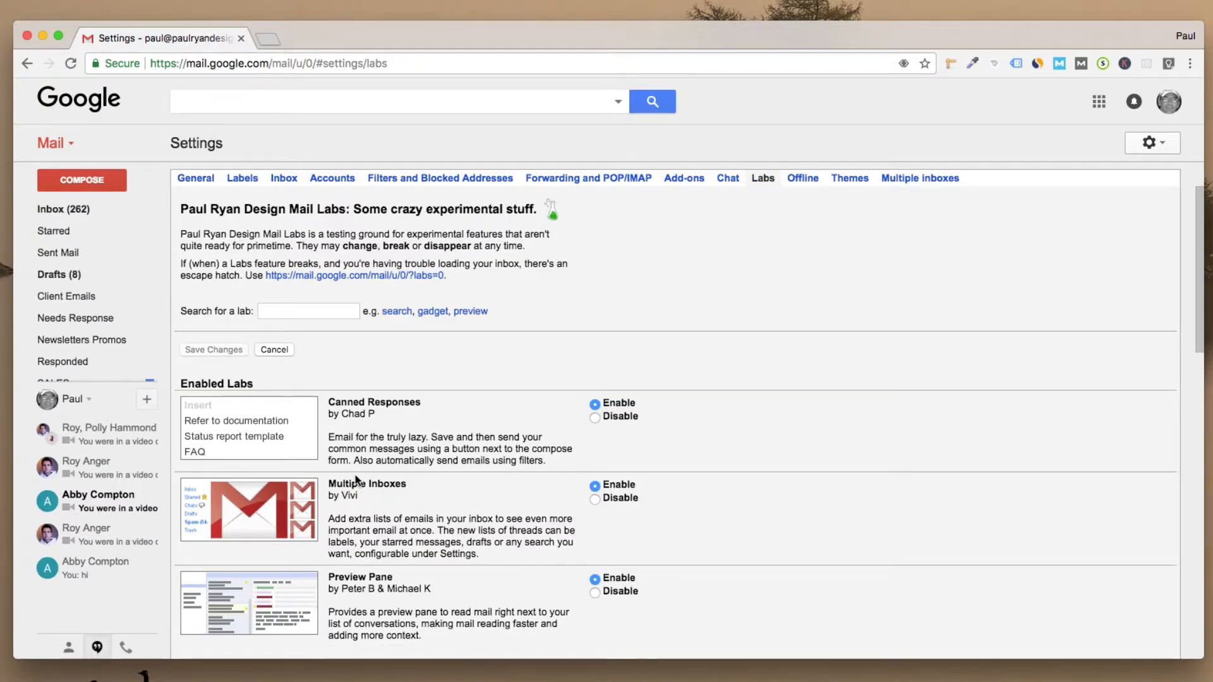
scroll(358, 481, "down", 20)
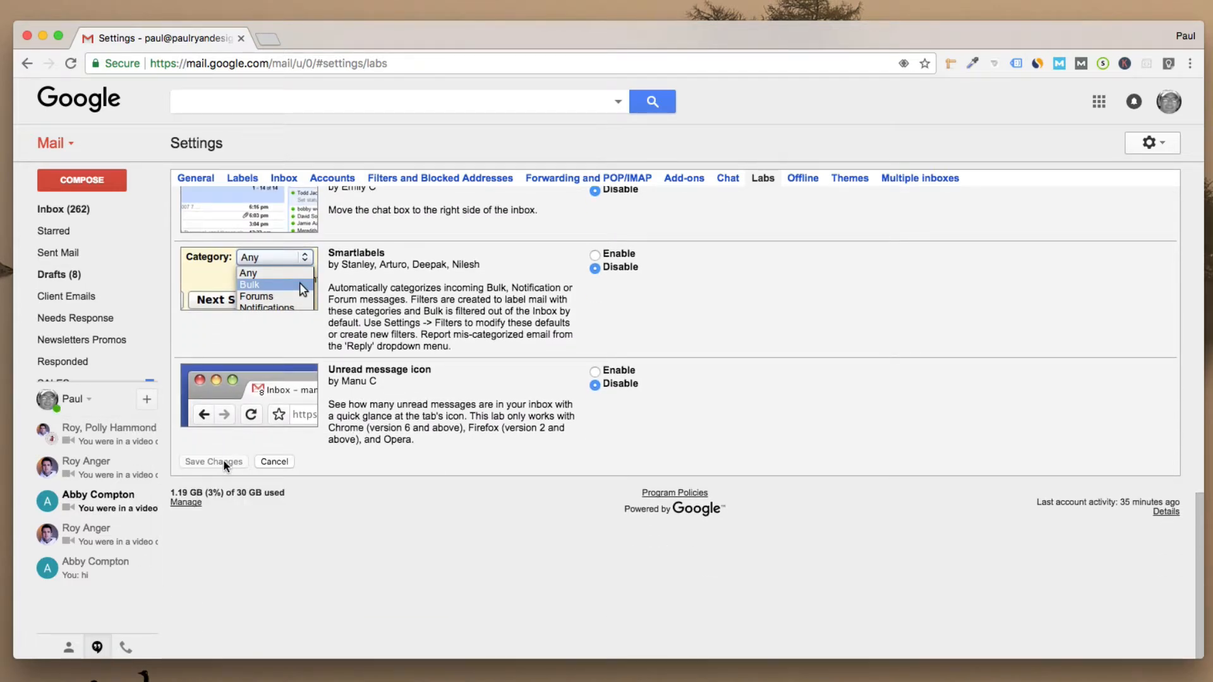
left_click(74, 182)
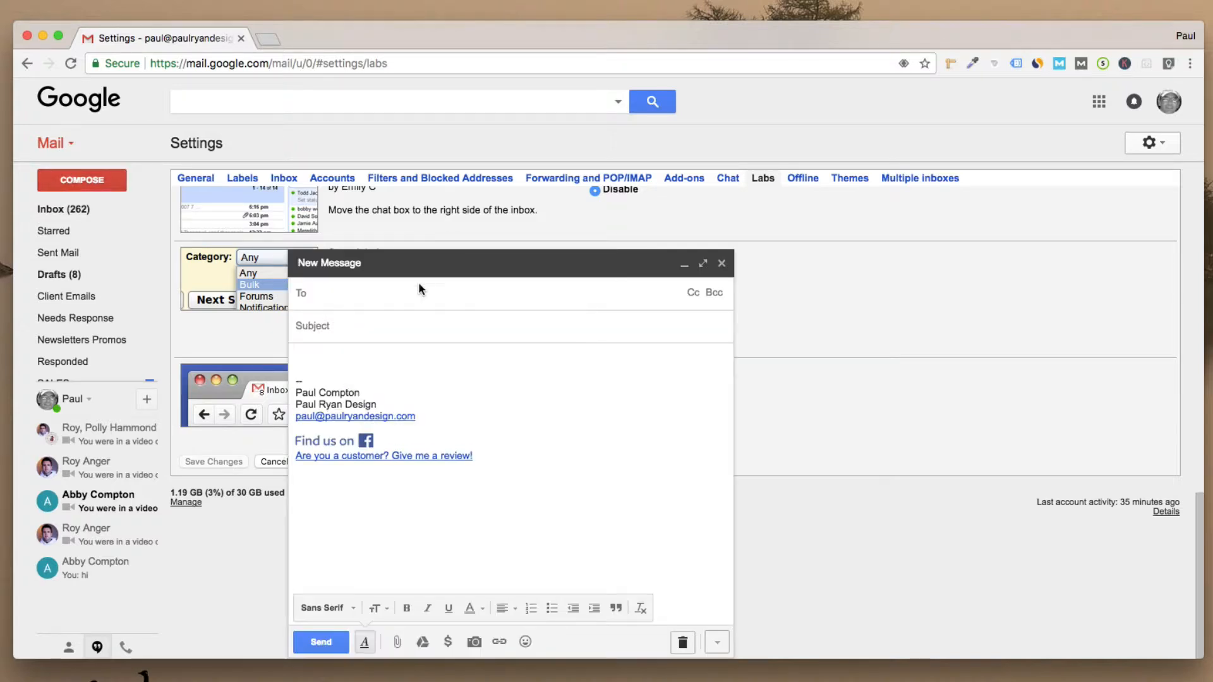
Step: Give the draft the subject 'canned response' and a line of placeholder text above the signature
left_click(359, 325)
type("canned ")
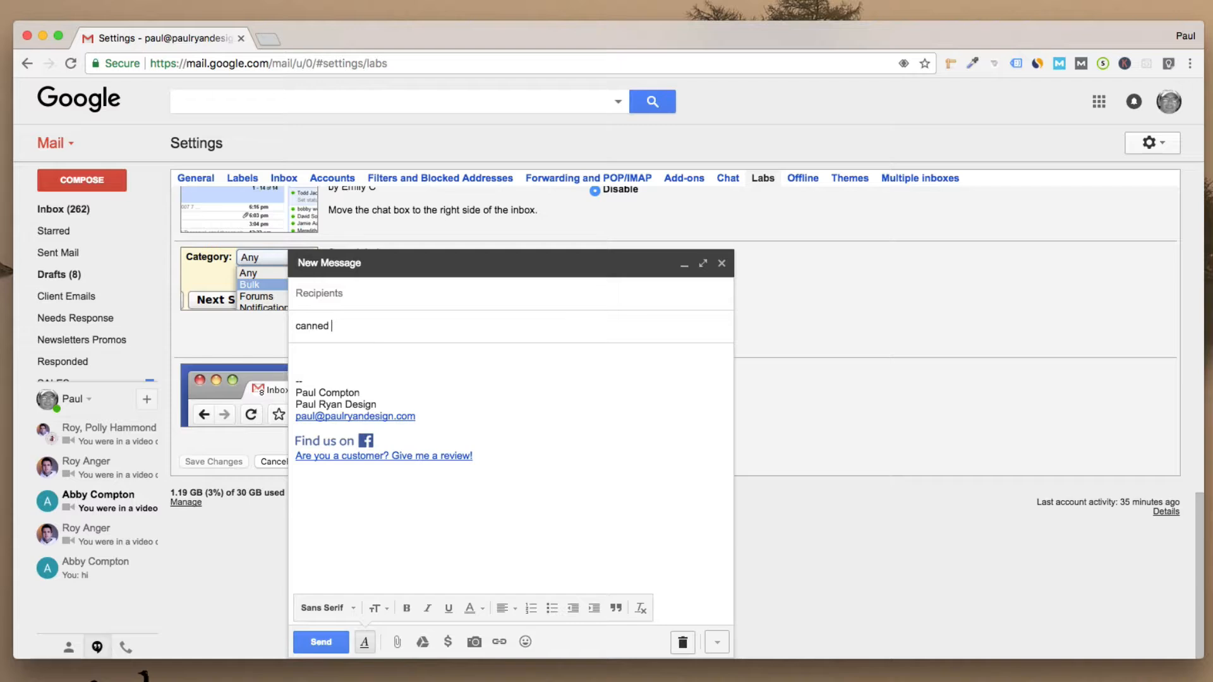
type("response")
left_click_drag(386, 329, 303, 333)
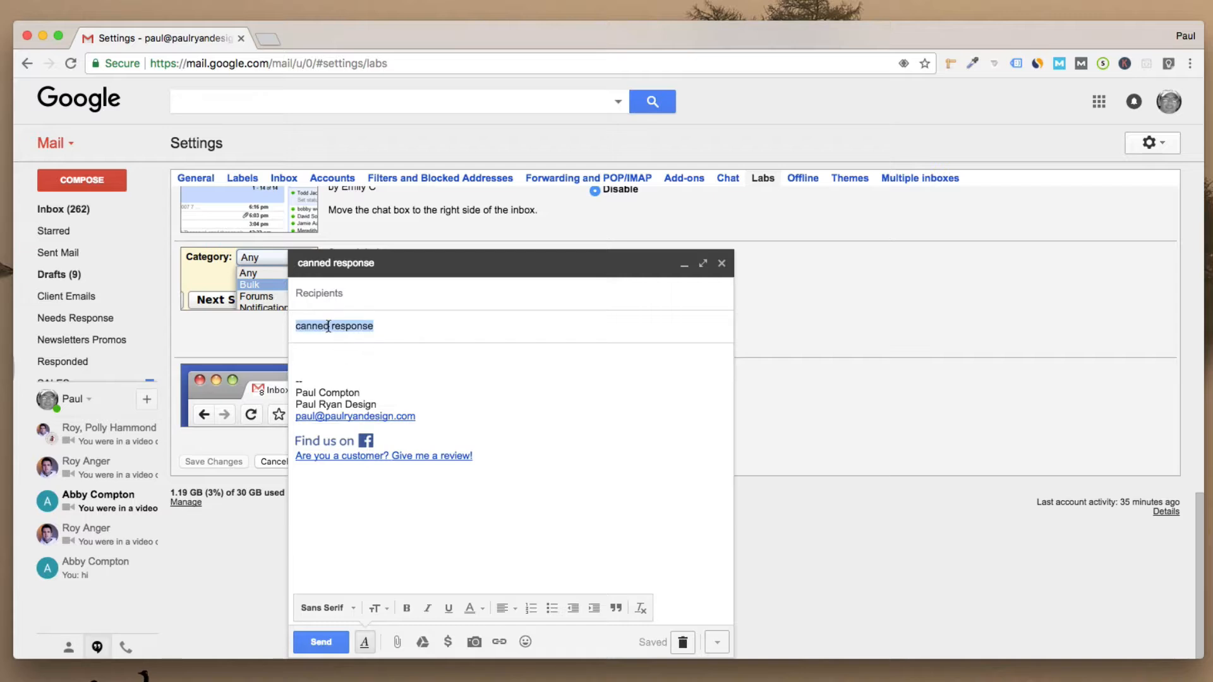
left_click(310, 363)
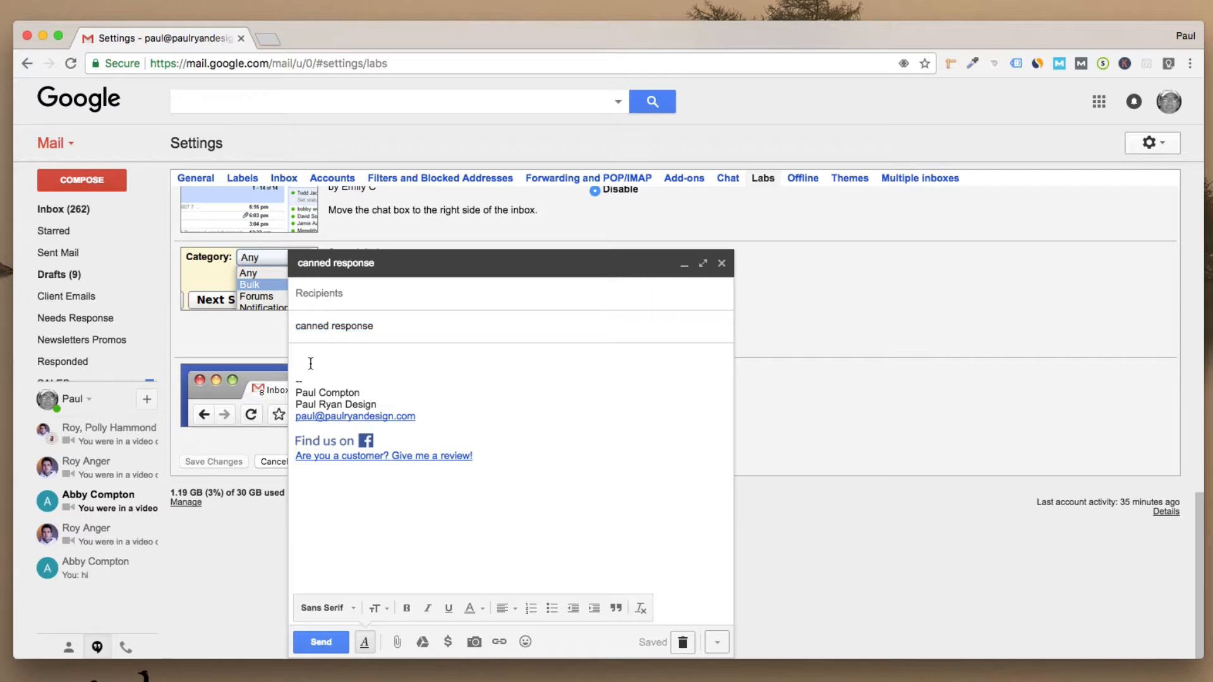
type("Nu")
type("ymekjrhekrjhekwjrhwekrjhwe")
type("rkjewhrkwejhrekwj")
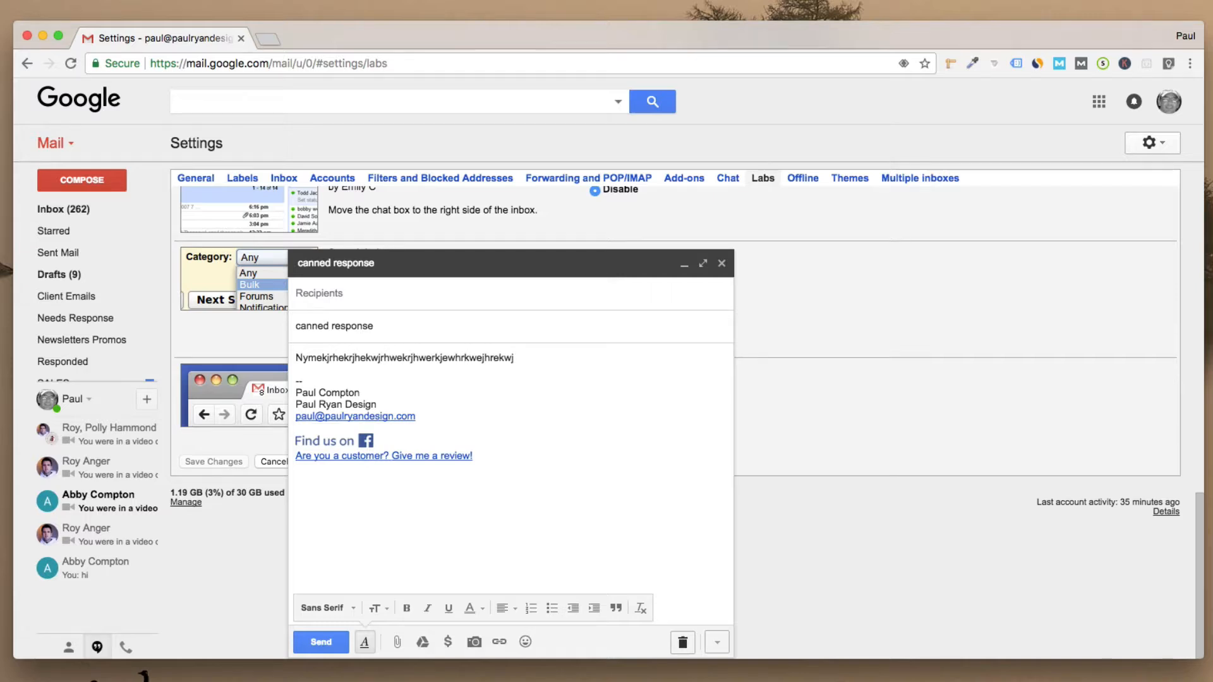
Step: Save the draft's content as a new canned response named 'whatever'
left_click(714, 643)
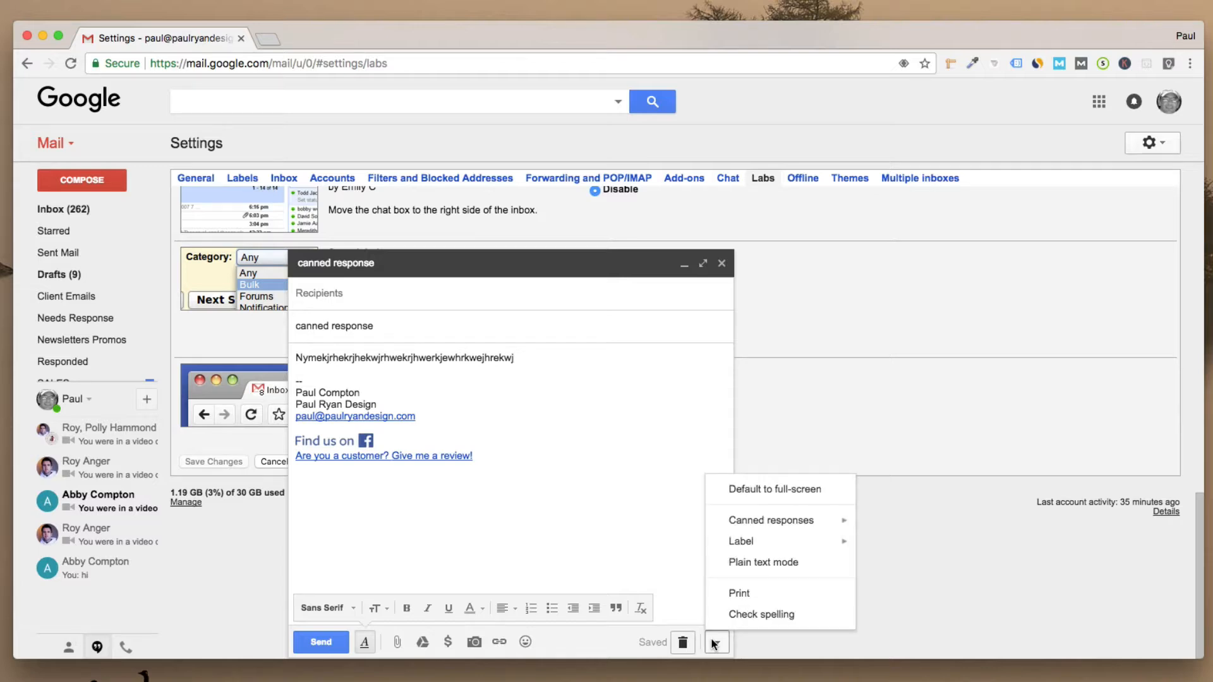
mouse_move(774, 525)
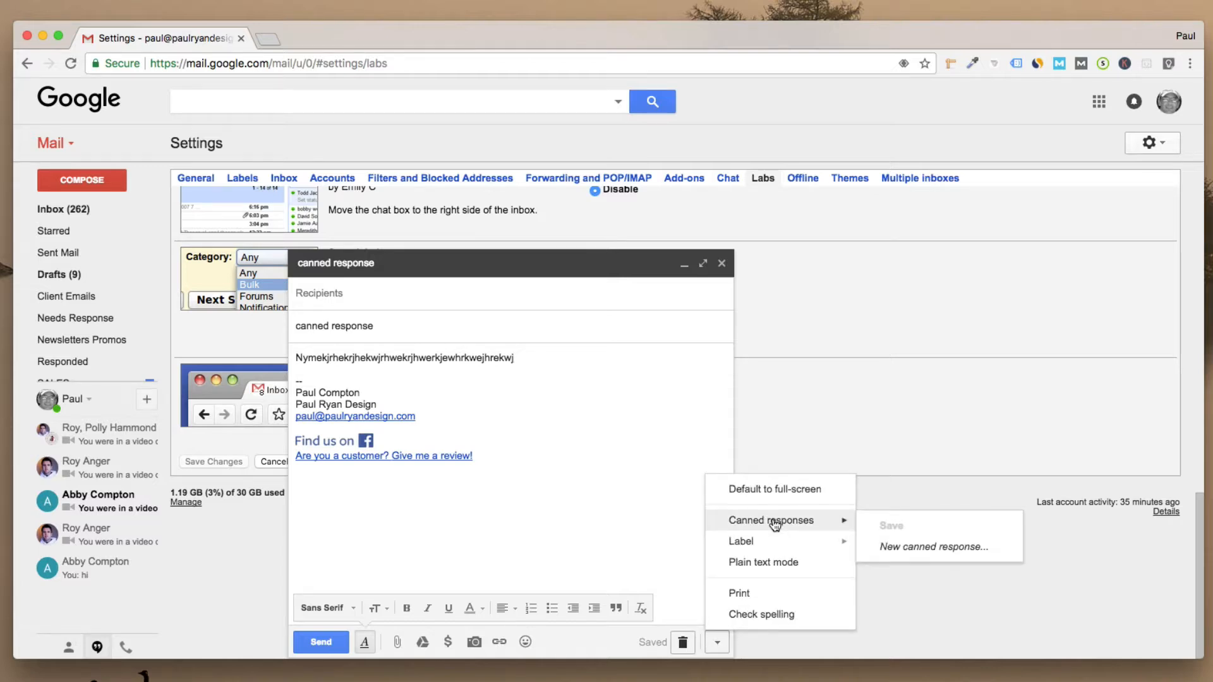
left_click(891, 547)
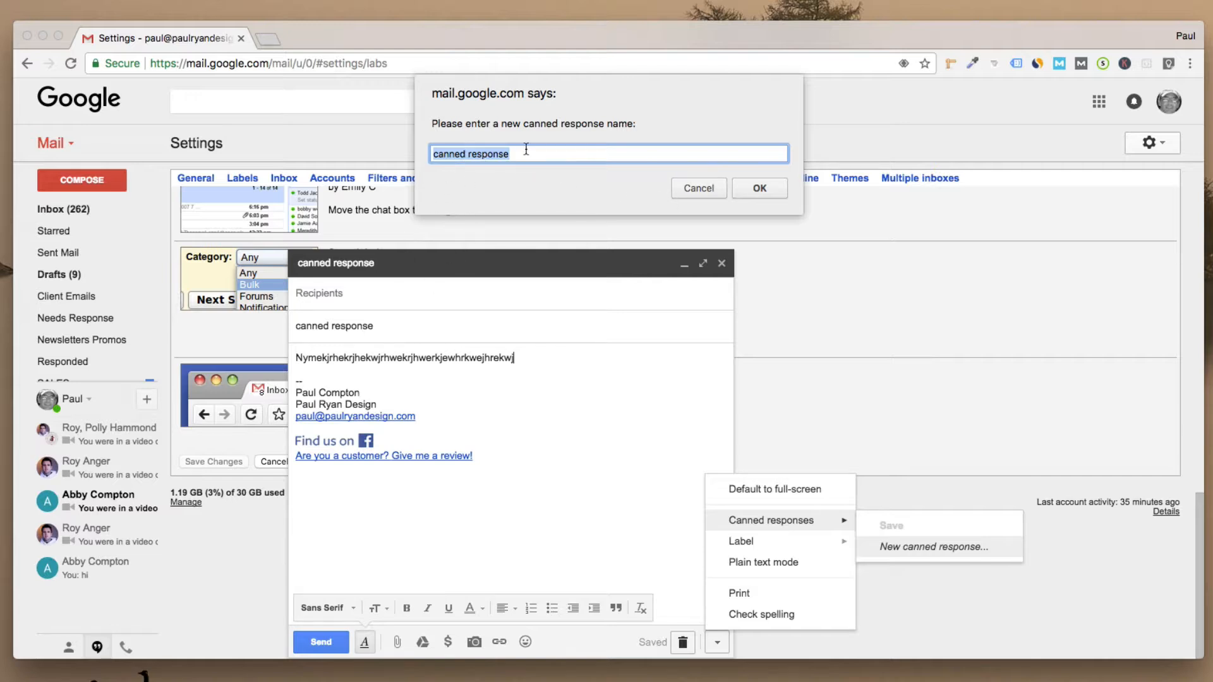
left_click_drag(525, 154, 389, 148)
type("wh")
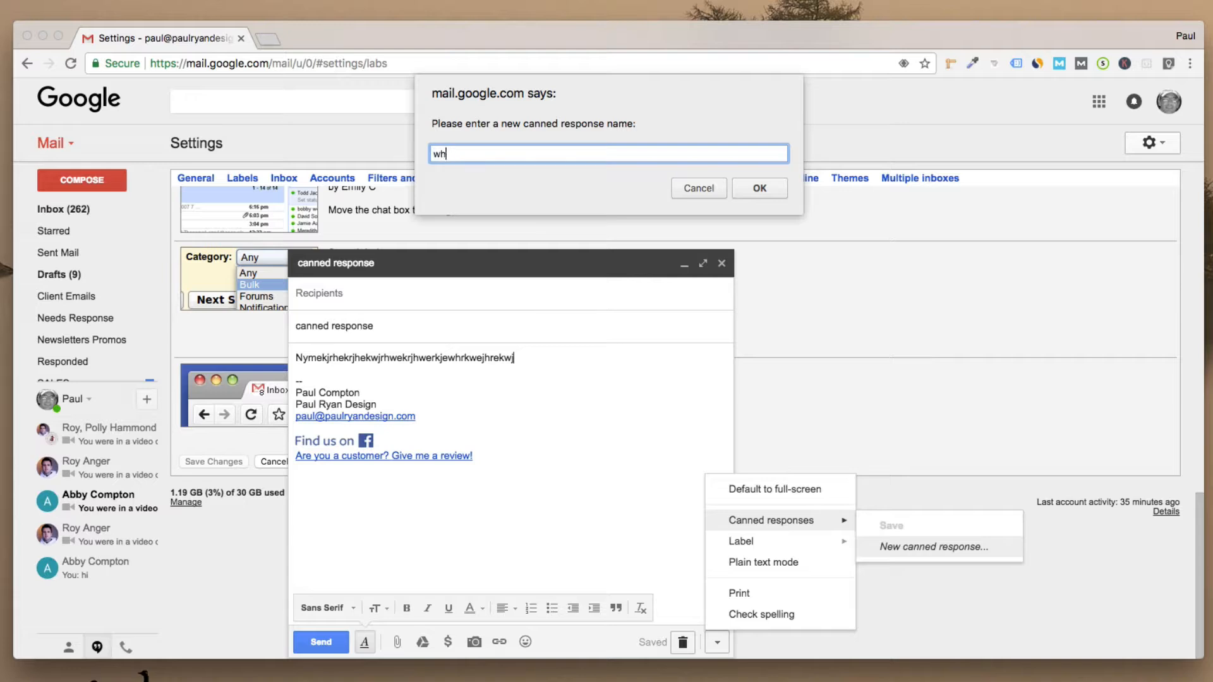
type("atever")
left_click(744, 188)
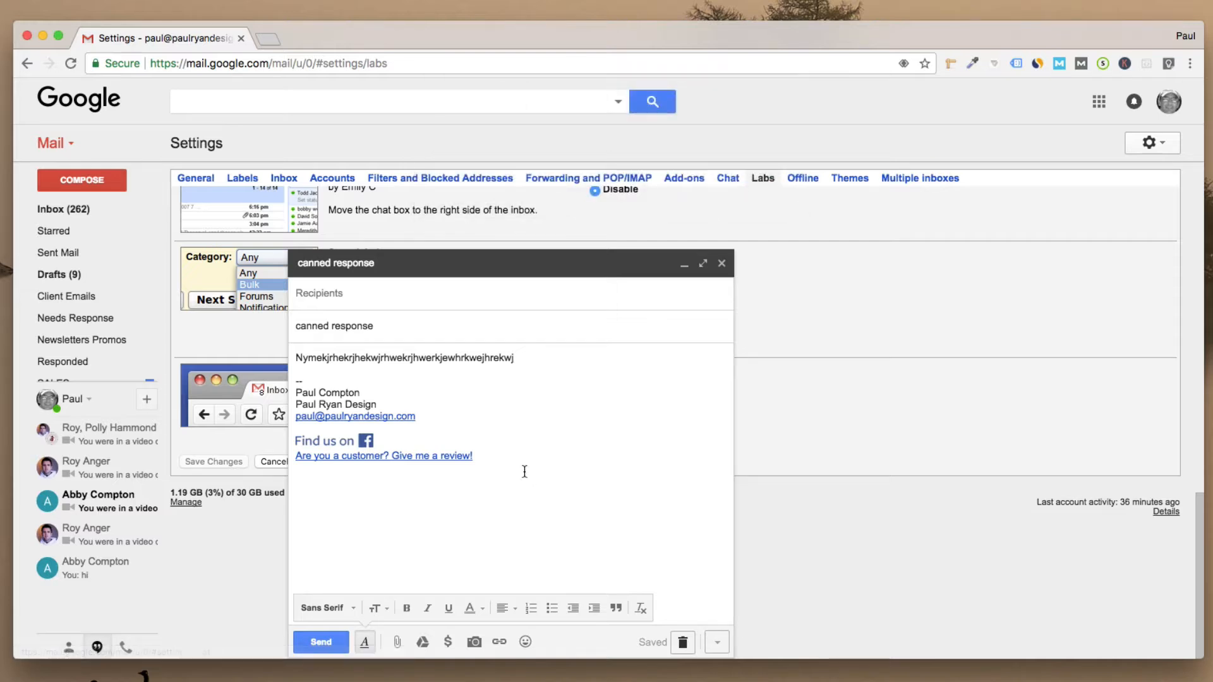
Step: Insert the 'whatever' canned response into the draft, then save and close it
left_click(715, 642)
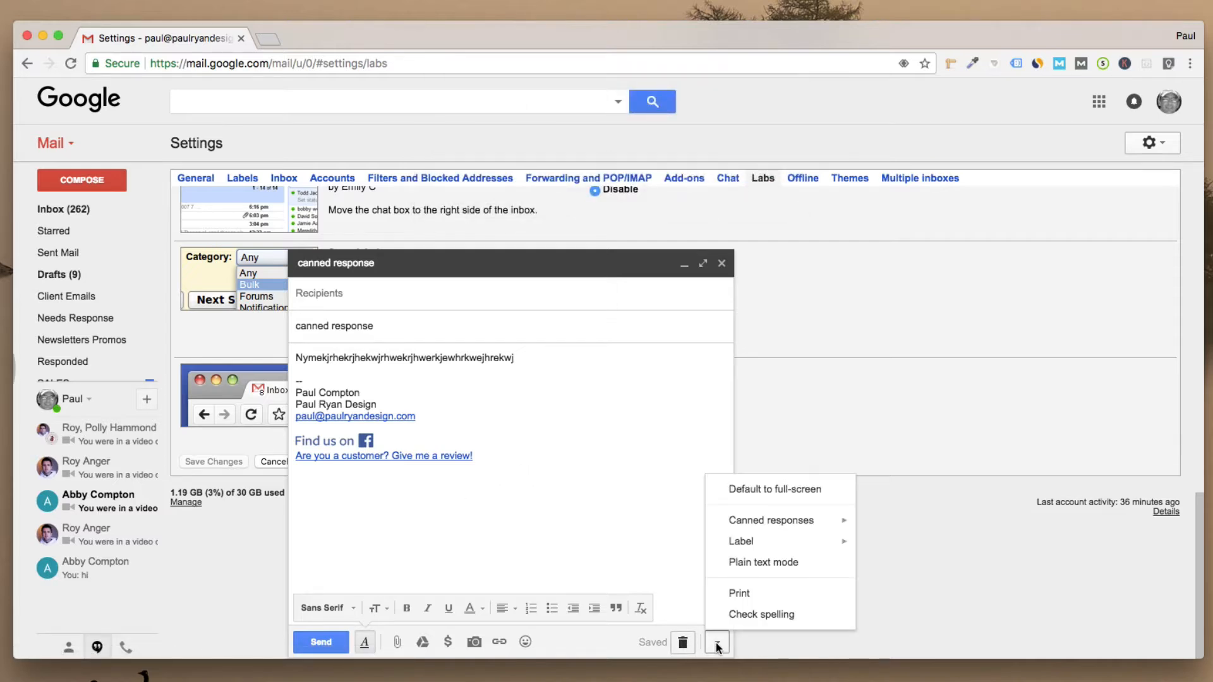
mouse_move(786, 520)
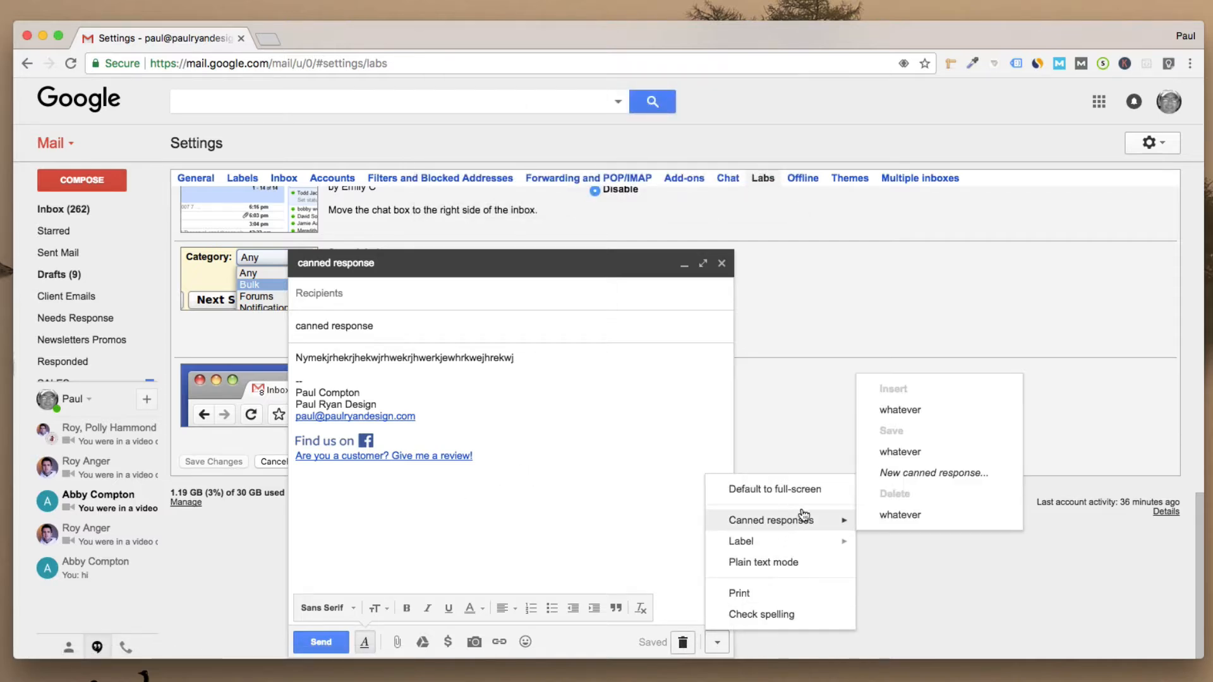
left_click(888, 410)
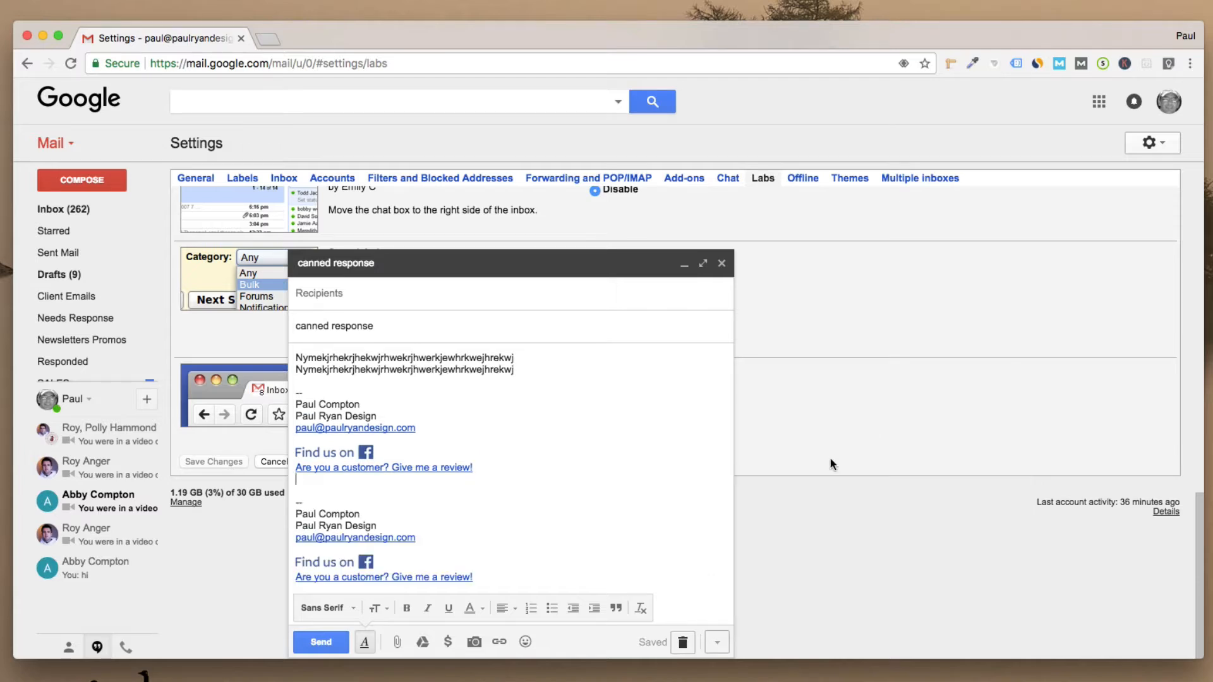
left_click(721, 264)
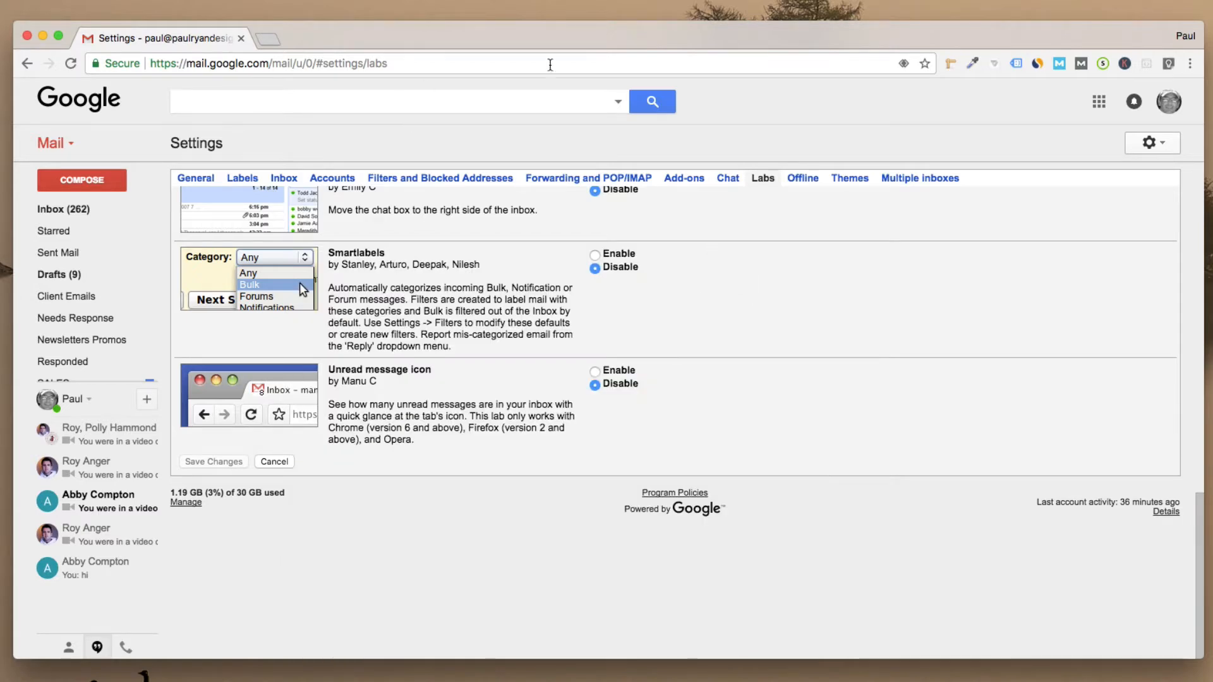
Step: Leave the Labs settings for the multi-pane inbox with To Do, Needs Response, Newsletters and Responded
mouse_move(78, 242)
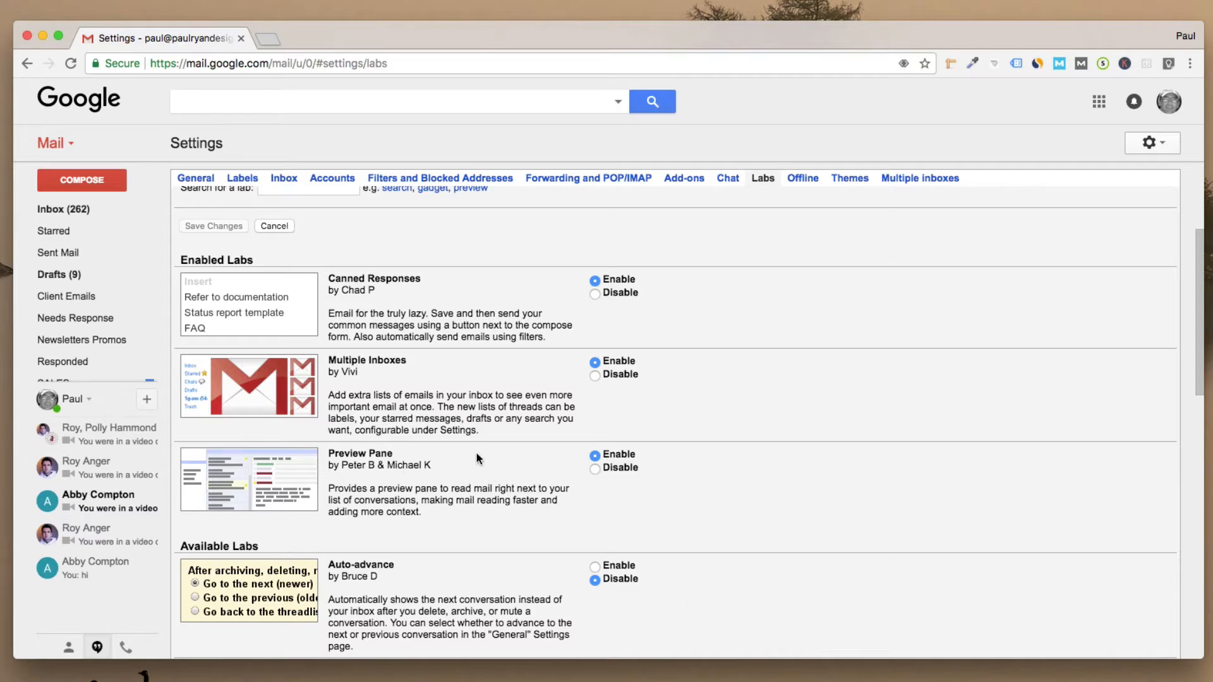
scroll(476, 451, "down", 5)
scroll(632, 474, "up", 10)
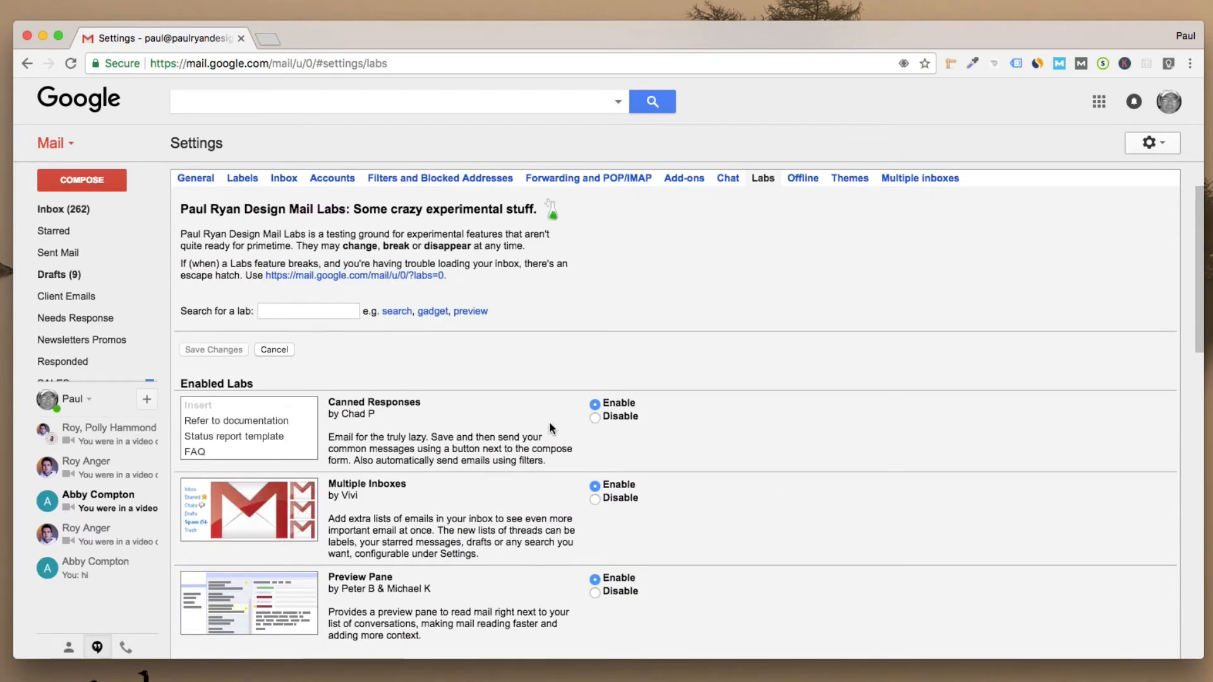
left_click(68, 211)
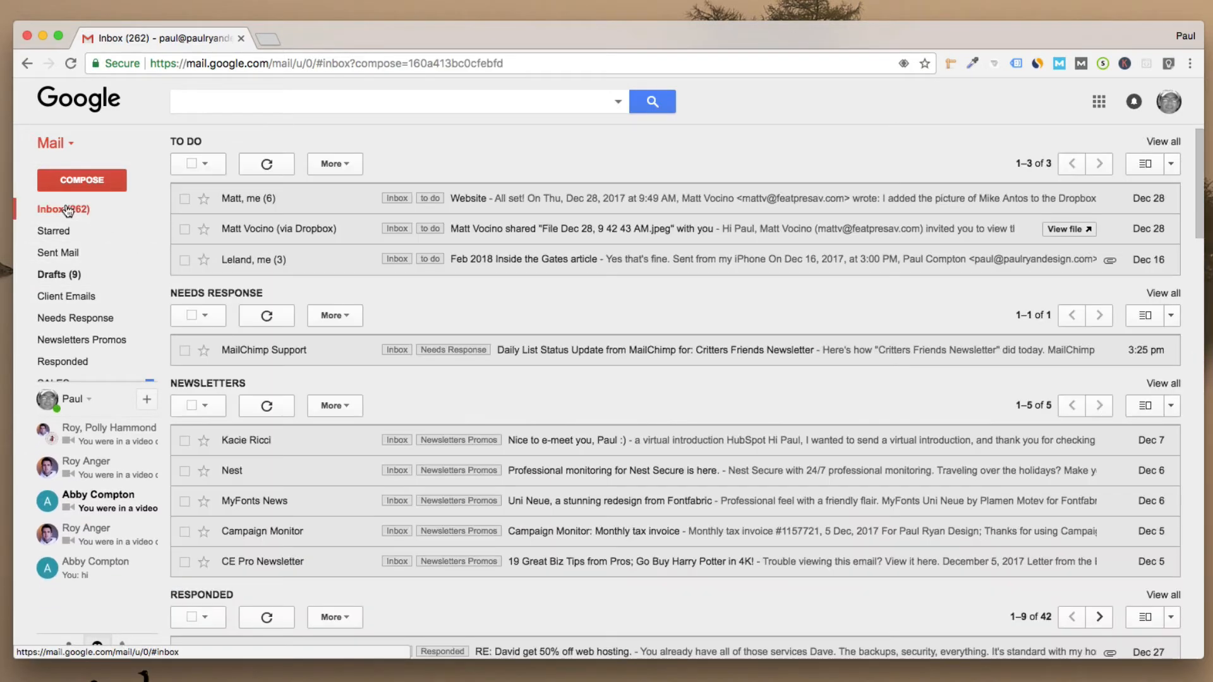
Step: Open the To Do section alone in split-pane view, with the Dropbox file-share email in the reading pane
left_click(1148, 165)
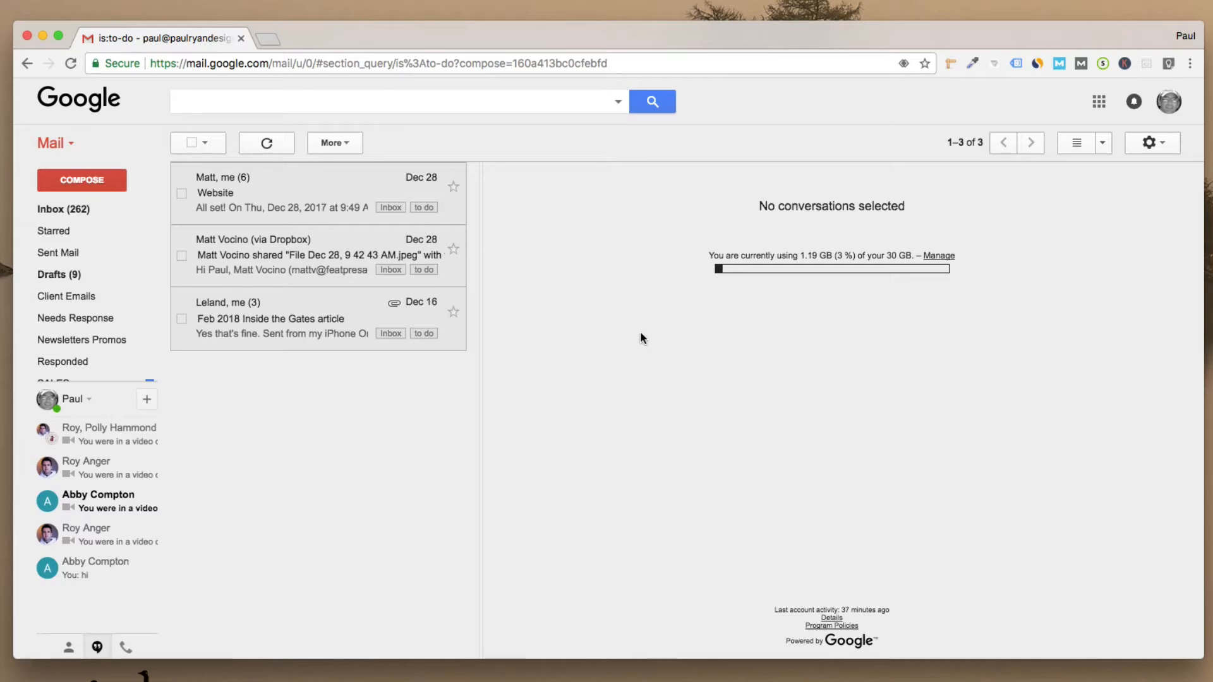
left_click(336, 251)
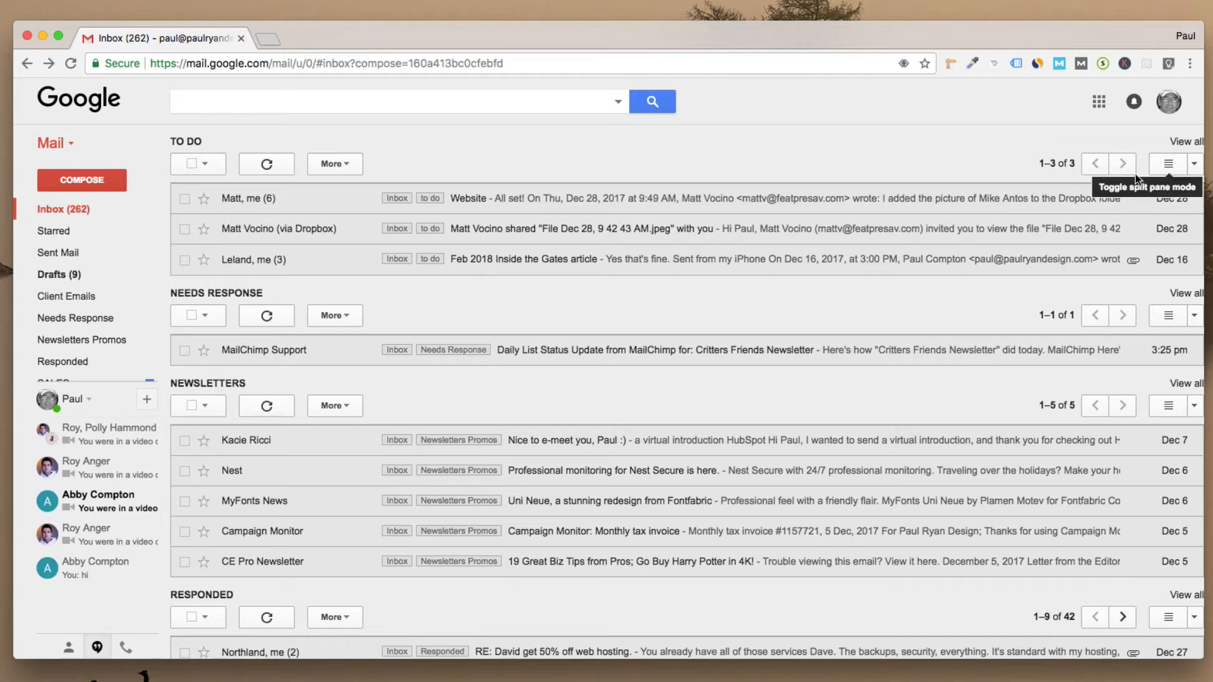
left_click(1180, 164)
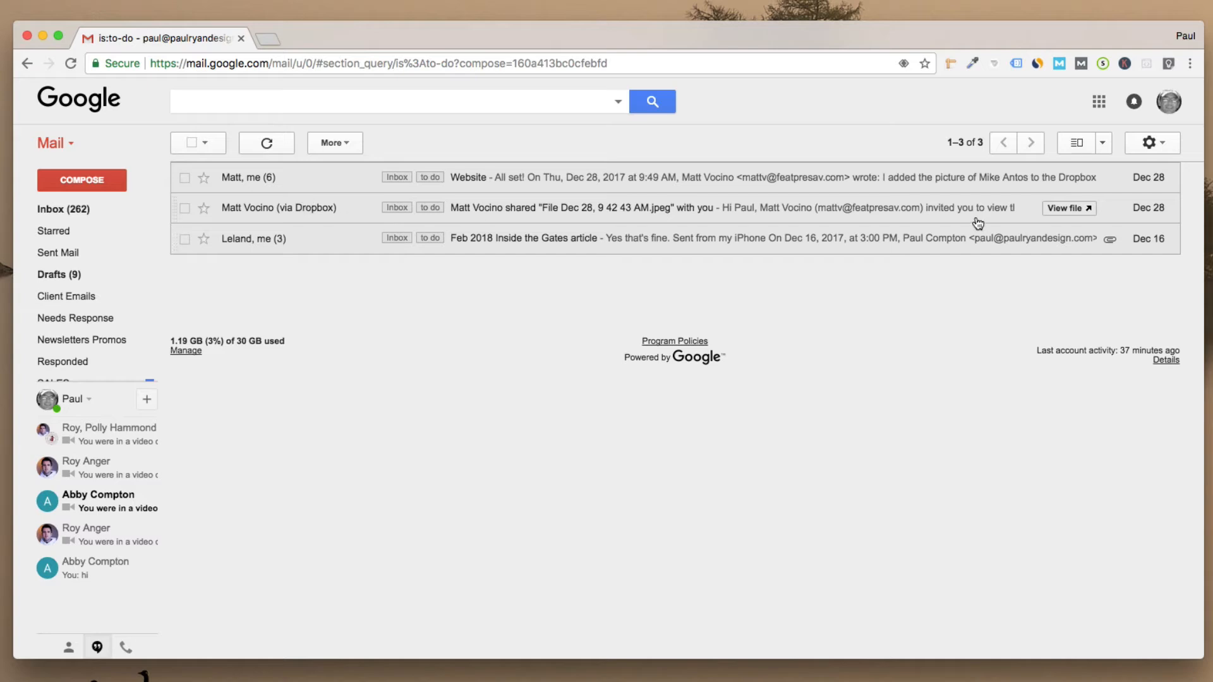
left_click(1073, 145)
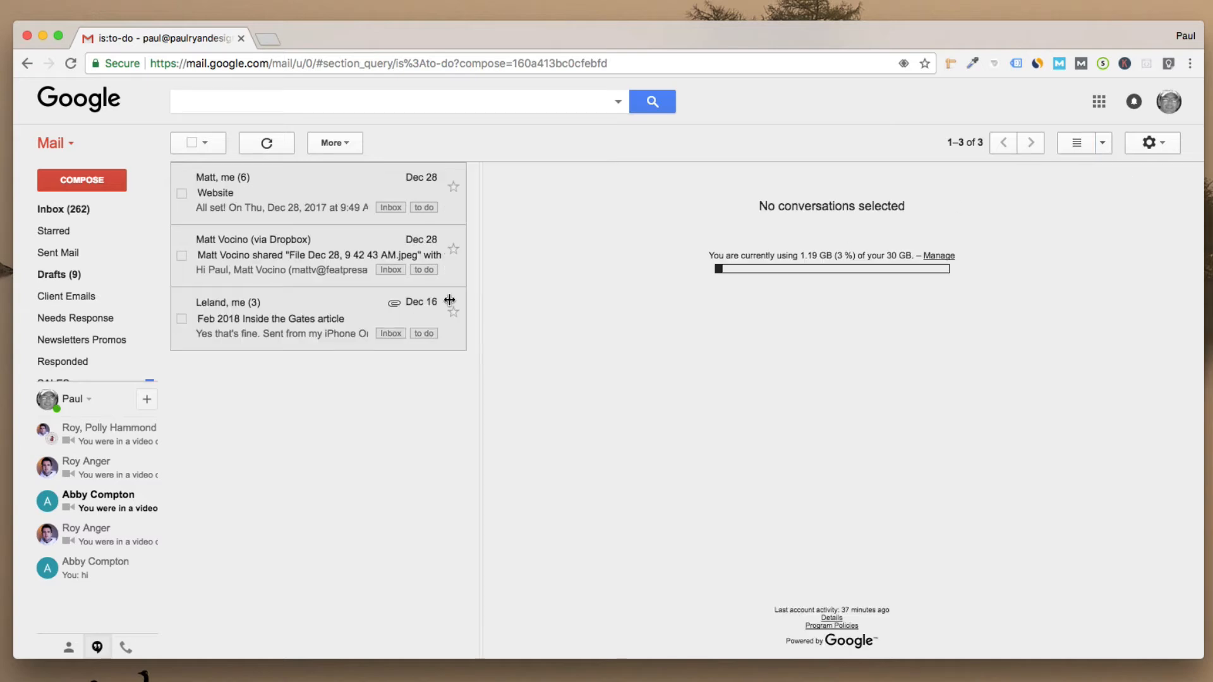
left_click(323, 258)
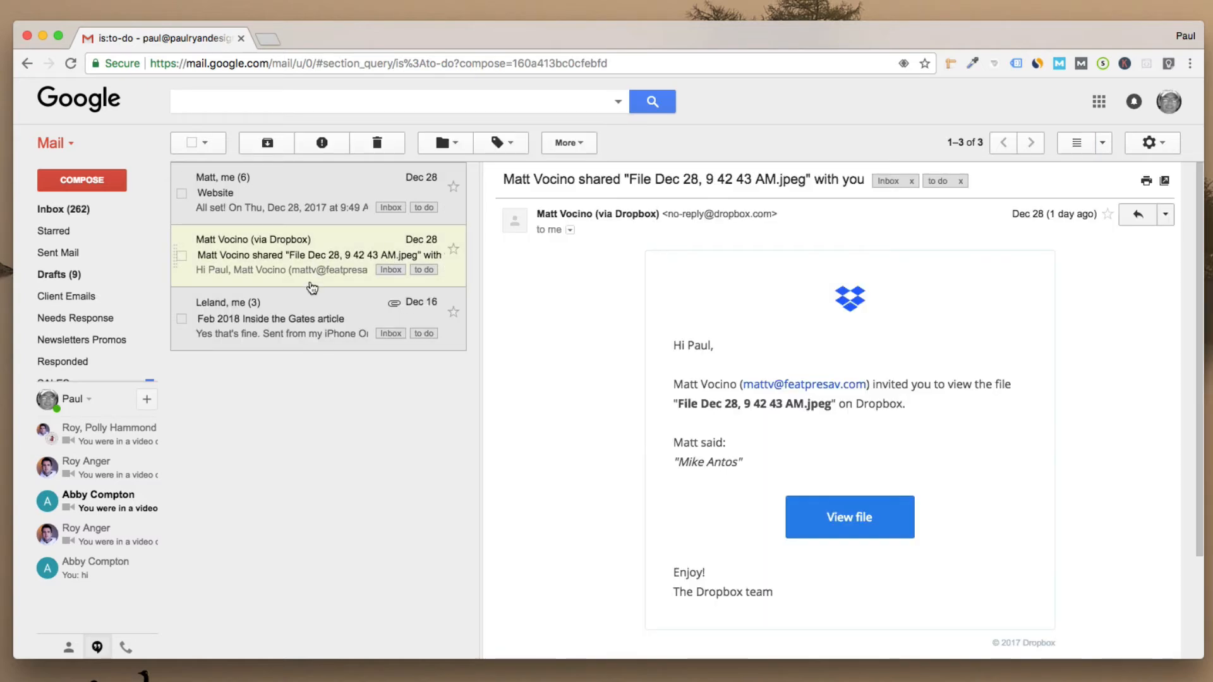
left_click(305, 313)
left_click(302, 268)
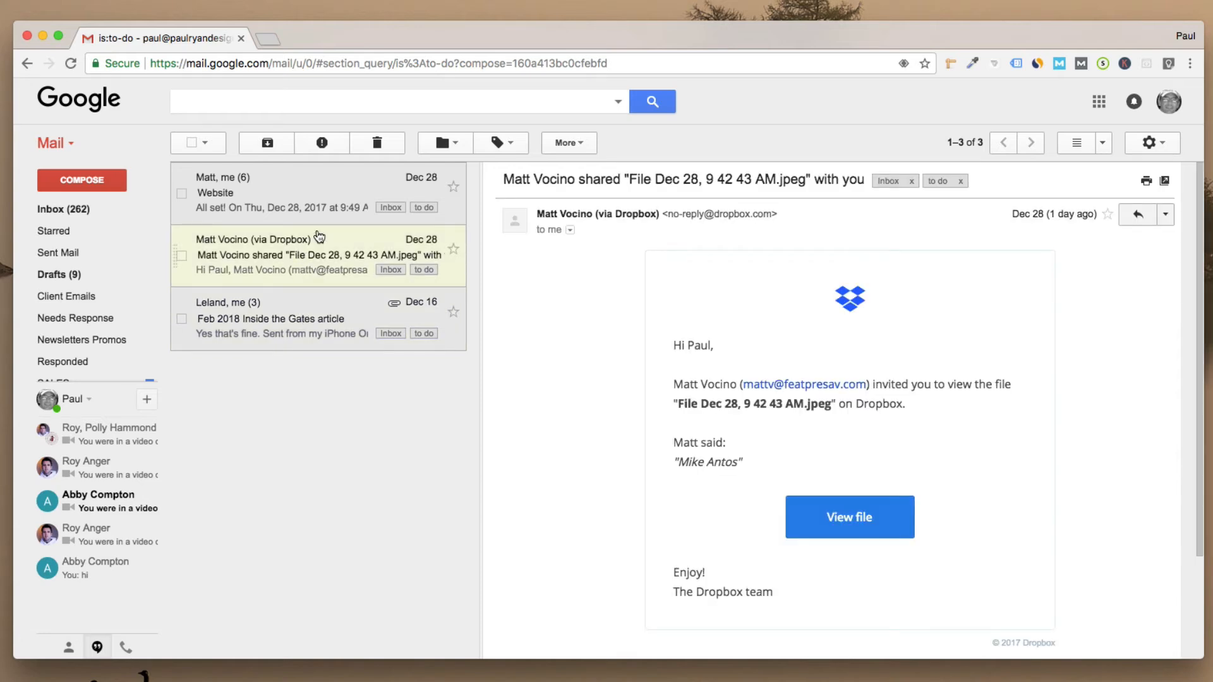